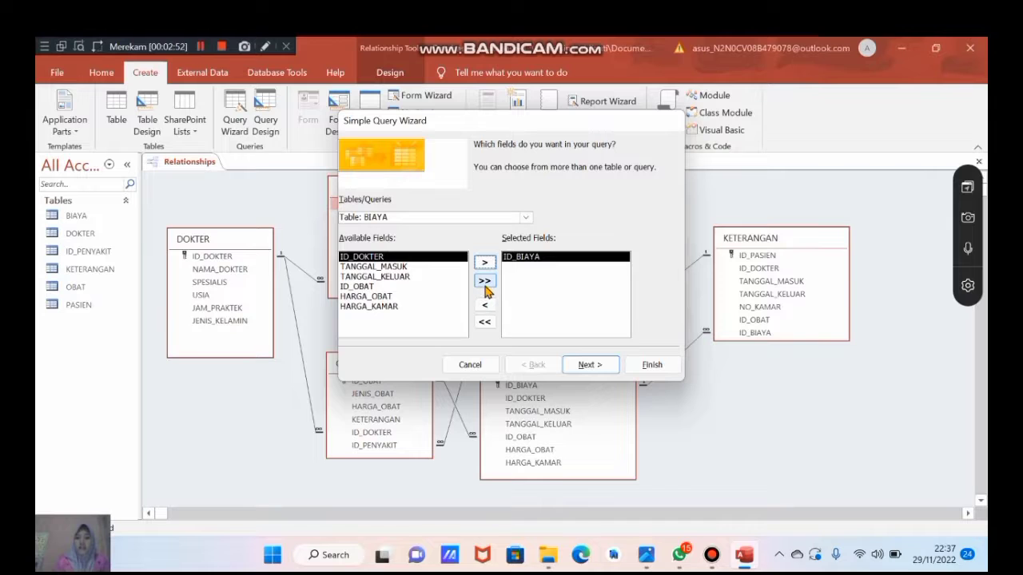
click(484, 282)
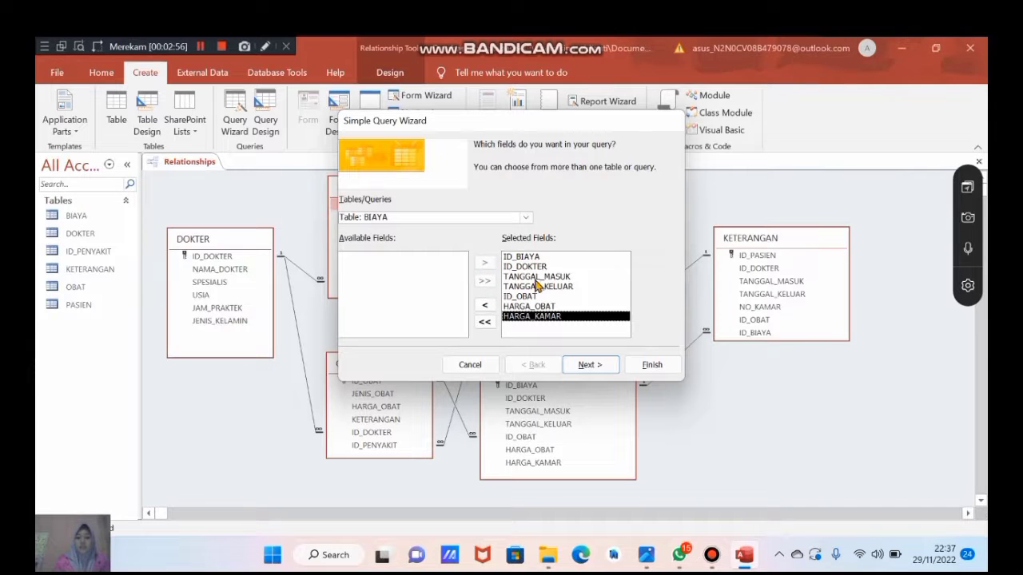
click(485, 305)
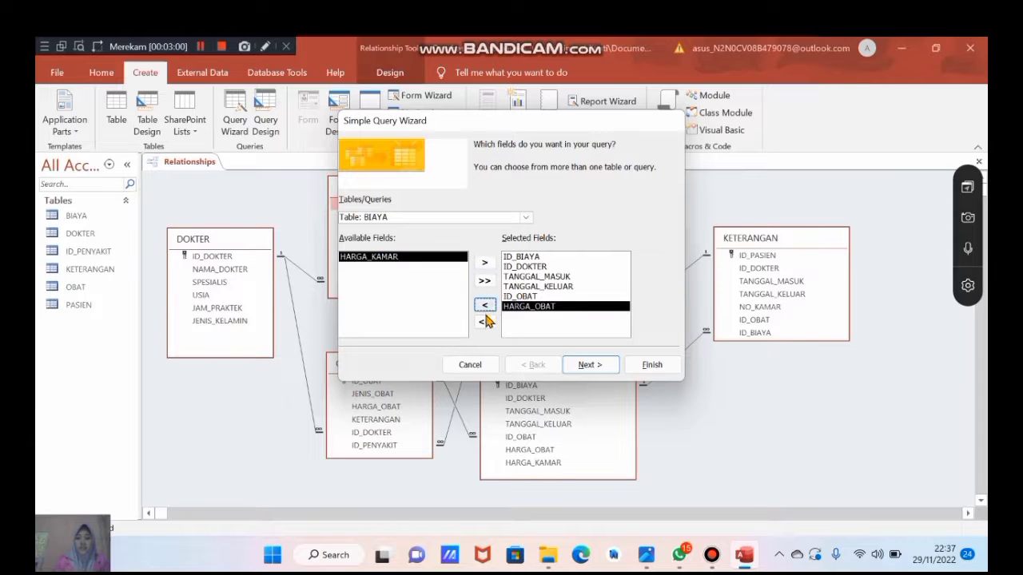
click(485, 321)
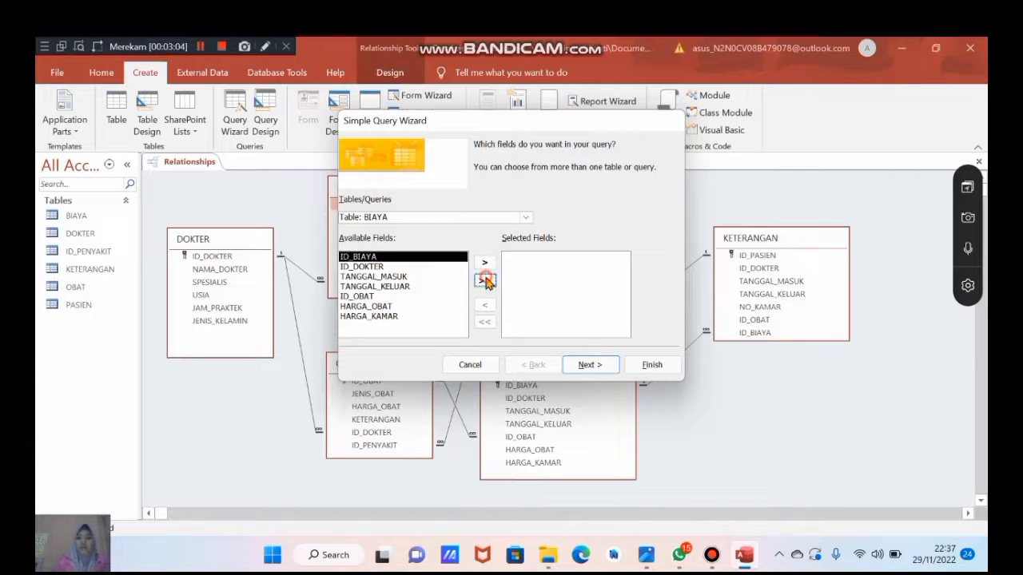
Step: Include all fields of the BIAYA table in the simple query and finish the wizard
click(485, 281)
click(527, 256)
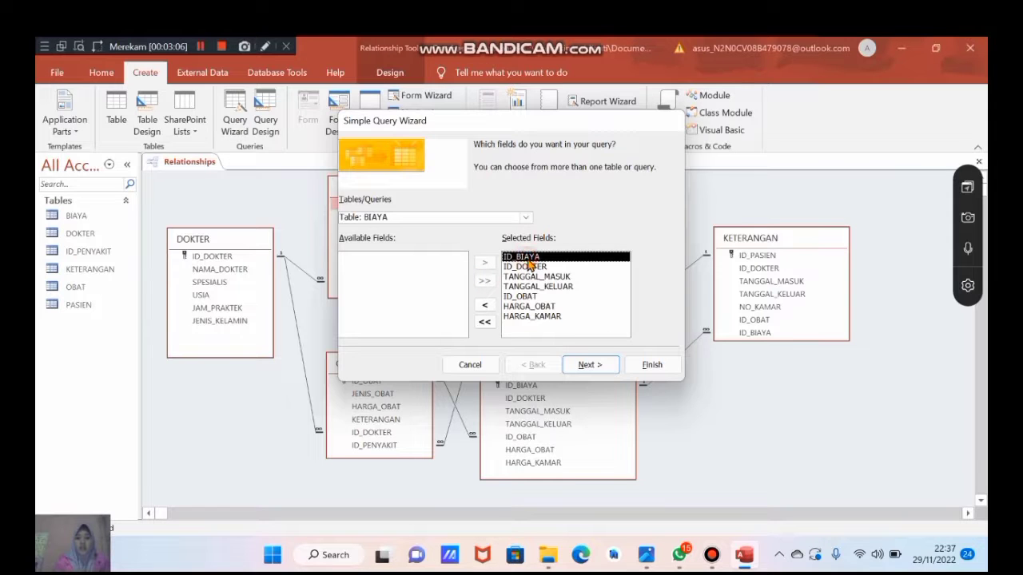
click(652, 364)
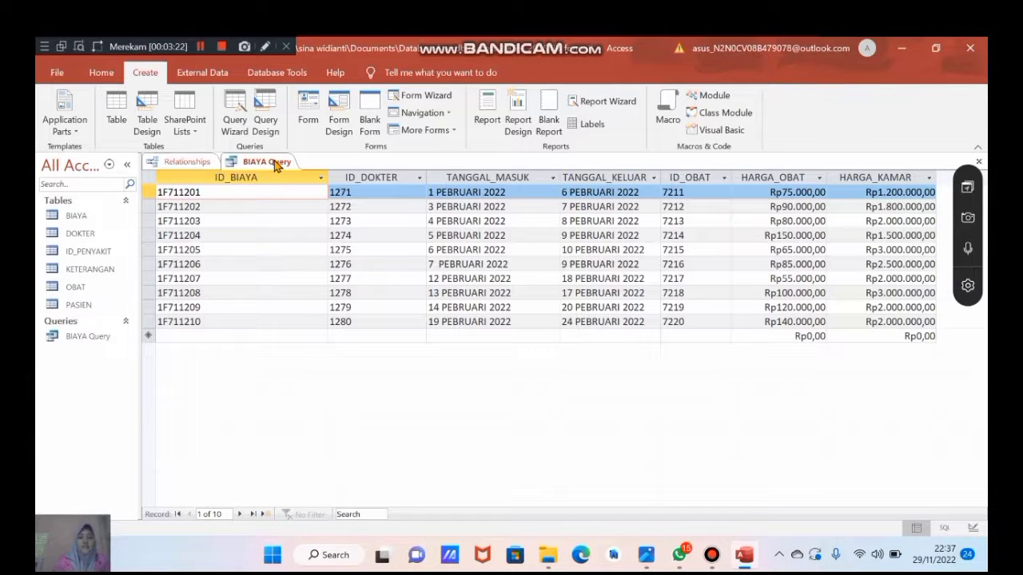
Step: Create another simple query from BIAYA Query containing only the ID_BIAYA field, keeping the suggested title and opening it to view information
click(235, 115)
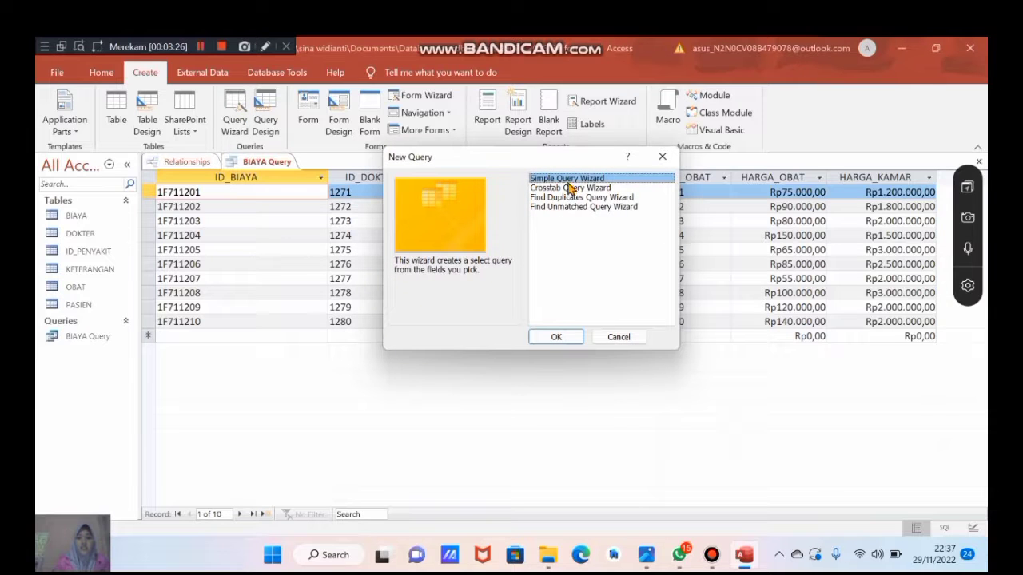
click(560, 338)
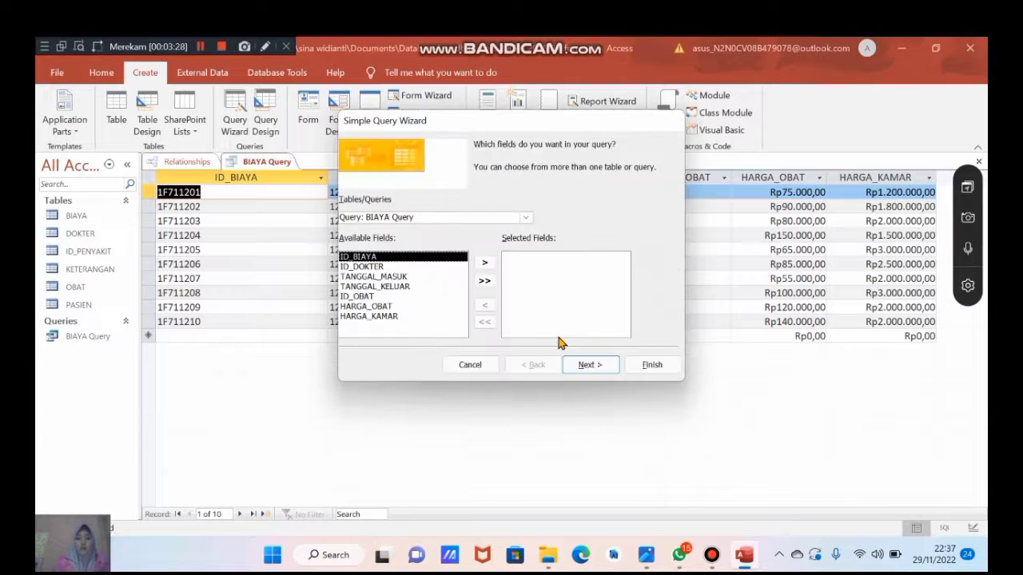
click(484, 264)
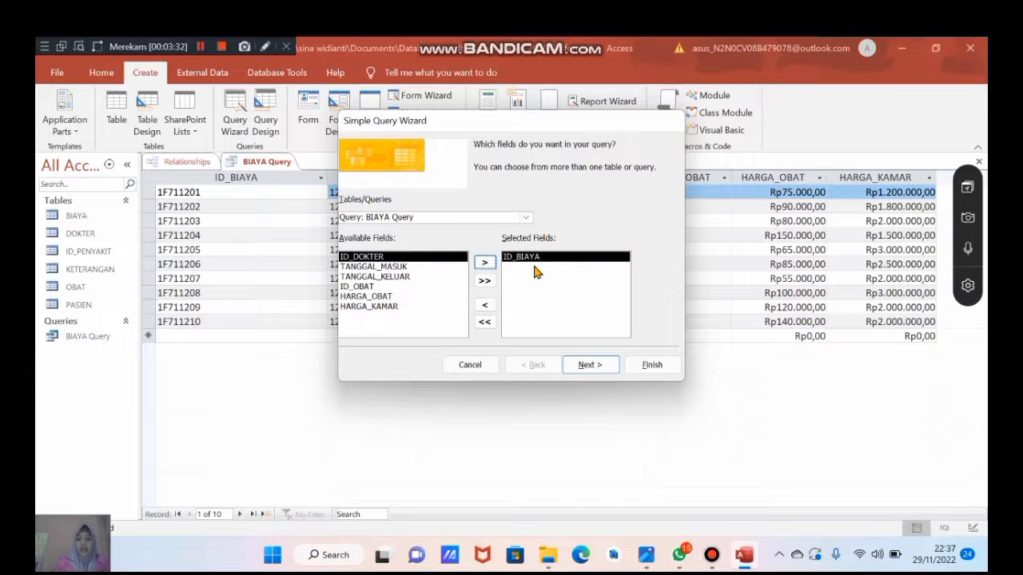
click(589, 364)
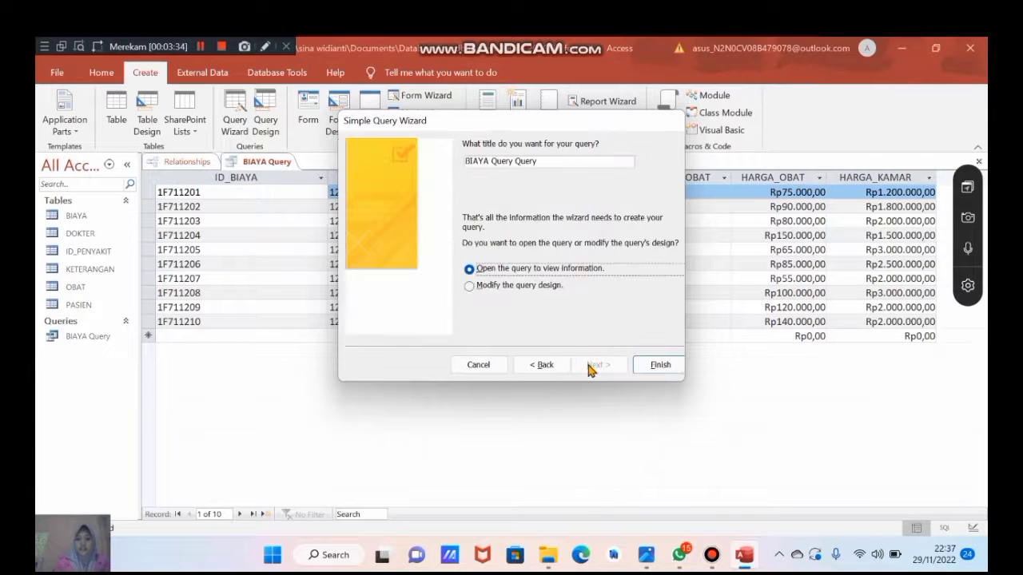
click(662, 365)
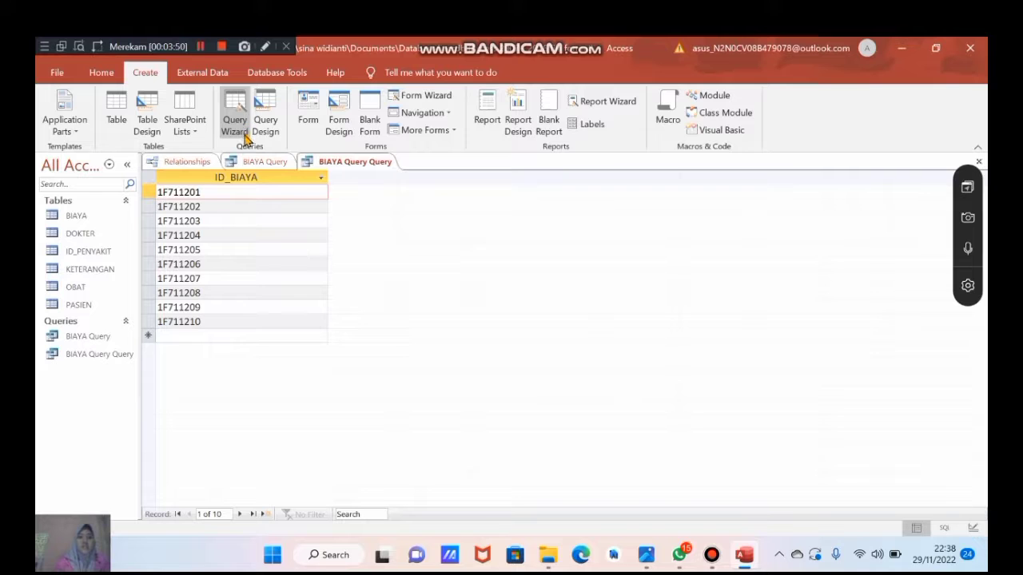
Step: Start a new query in design view and add the DOKTER, PASIEN and BIAYA tables to it
click(266, 120)
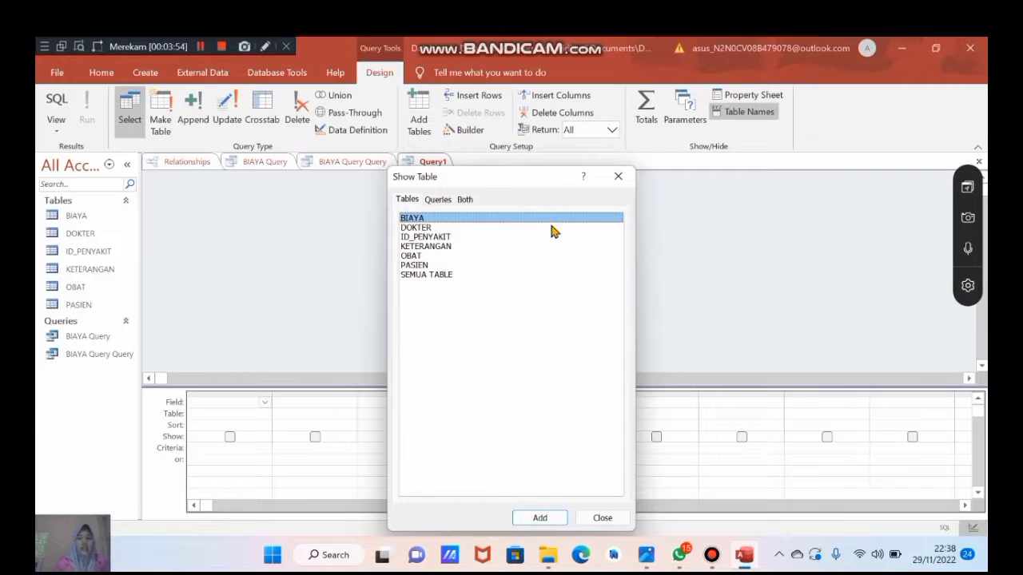
click(473, 228)
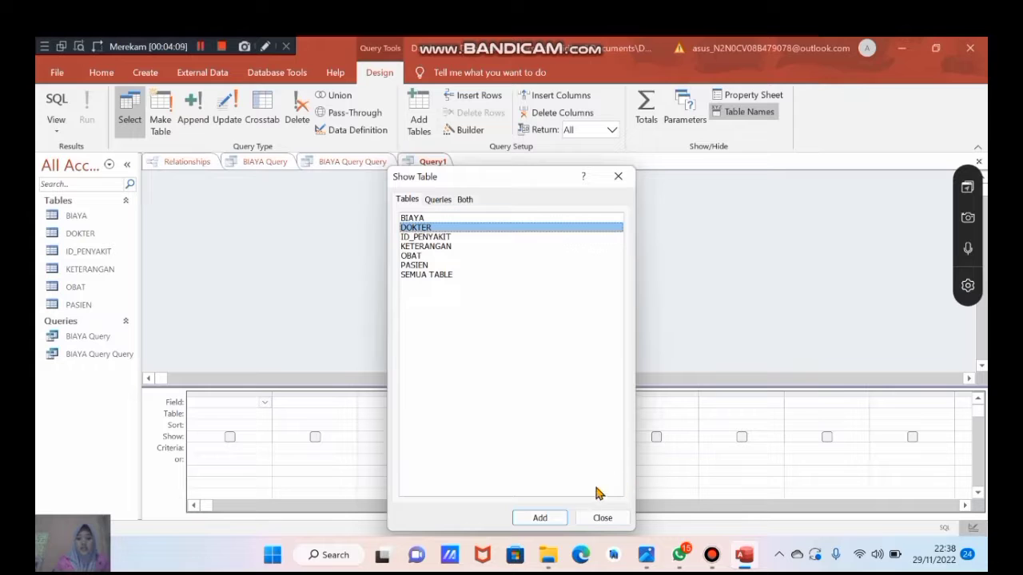
click(542, 519)
click(432, 265)
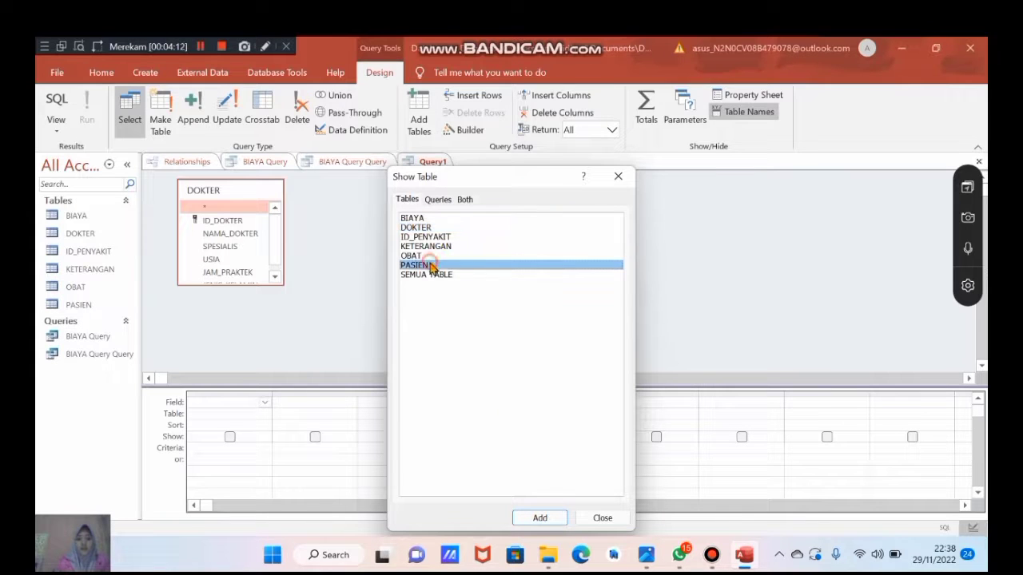
click(536, 518)
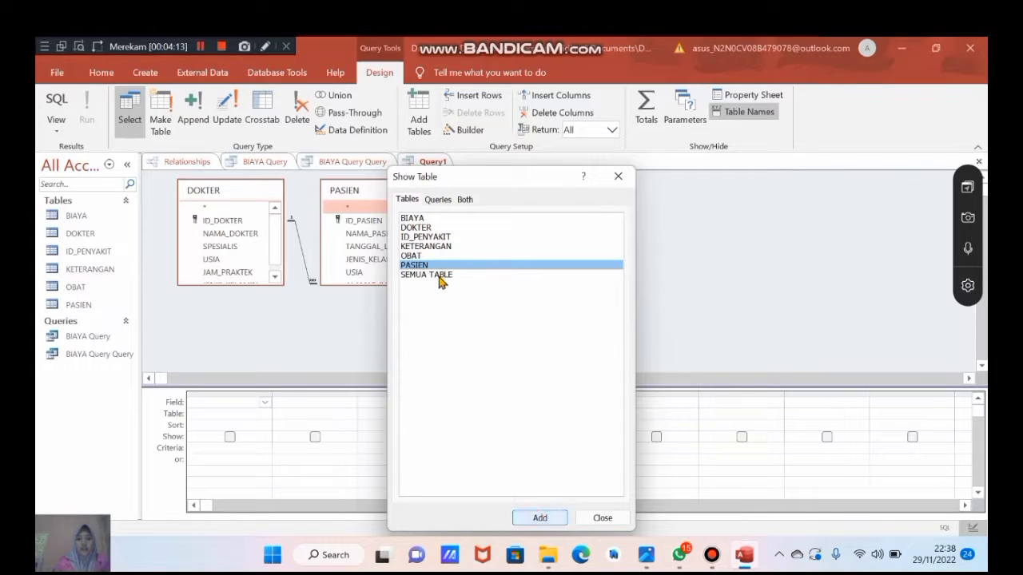
click(425, 237)
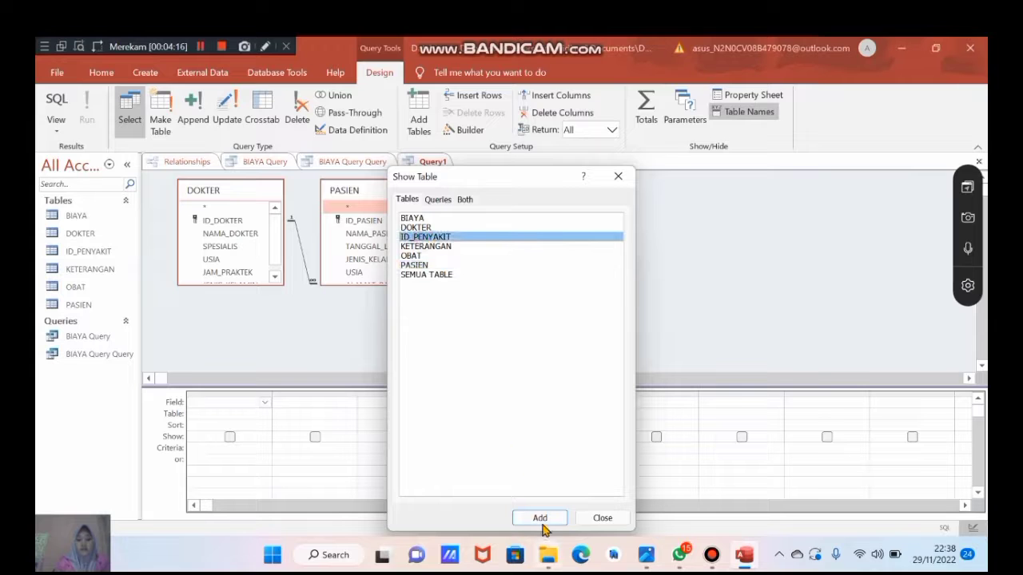
click(448, 218)
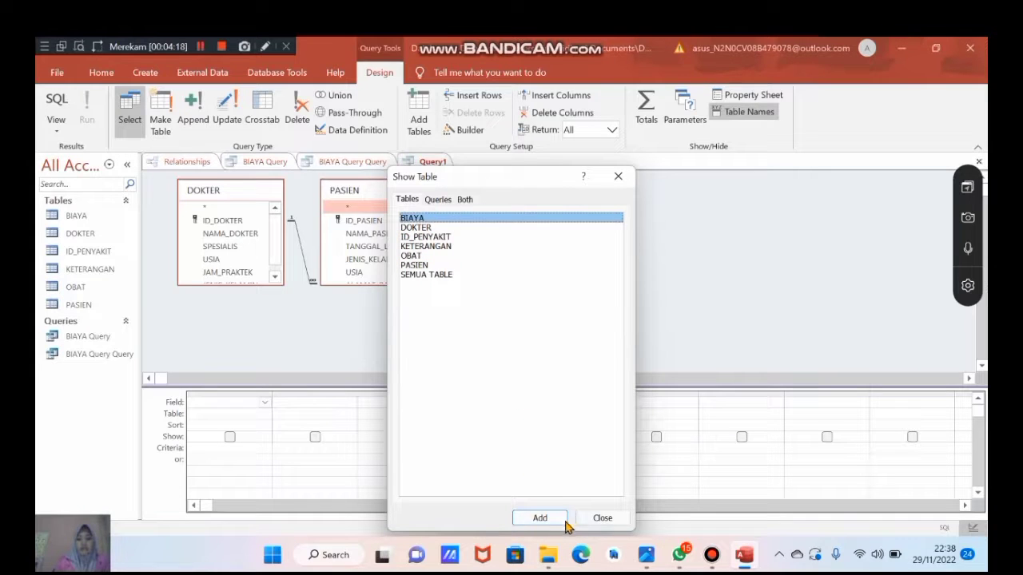
click(558, 519)
click(594, 519)
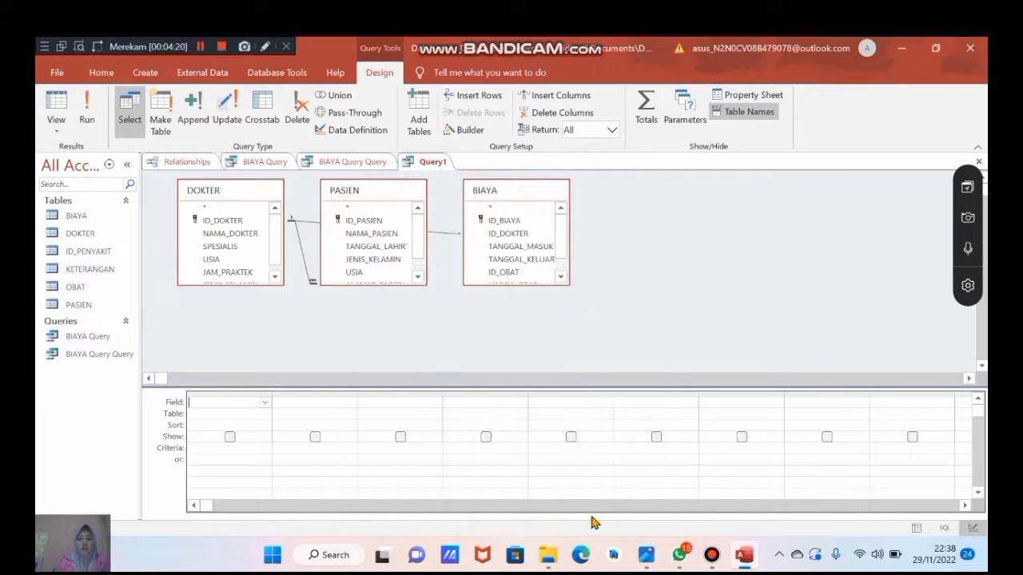
Step: Set the first column of the query design grid to the NAMA_PASIEN field from the PASIEN table
click(266, 414)
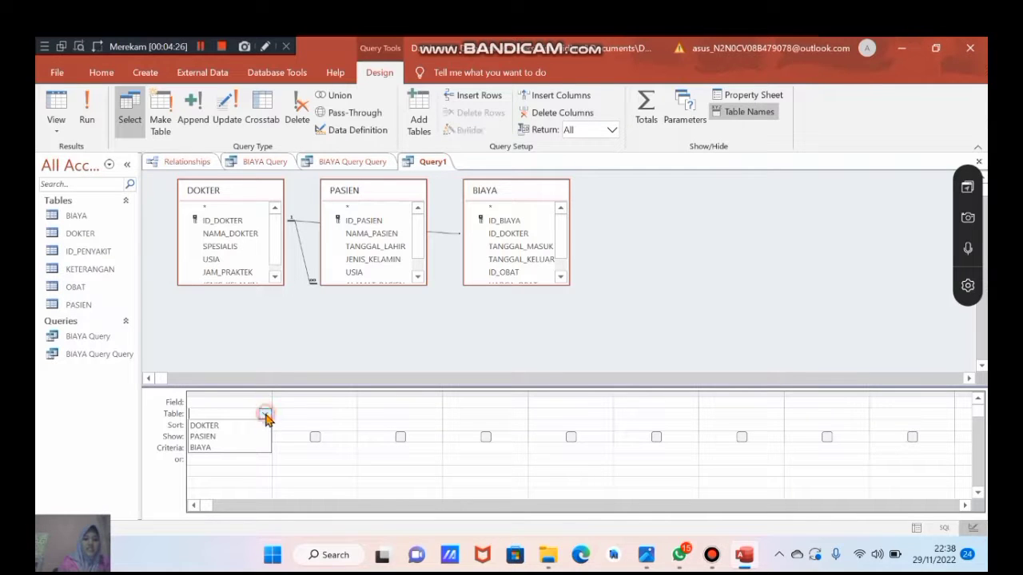
click(250, 437)
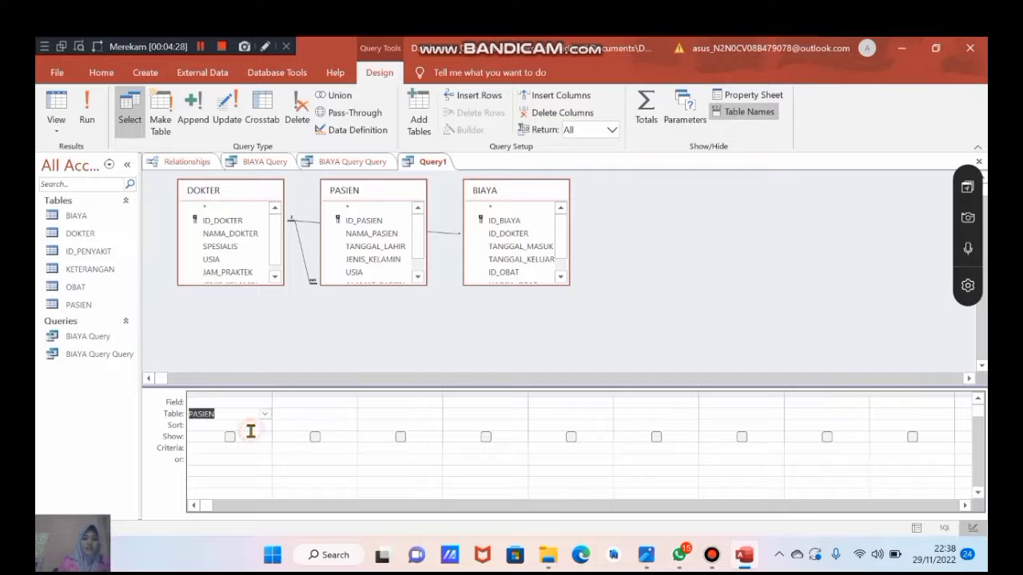
click(263, 403)
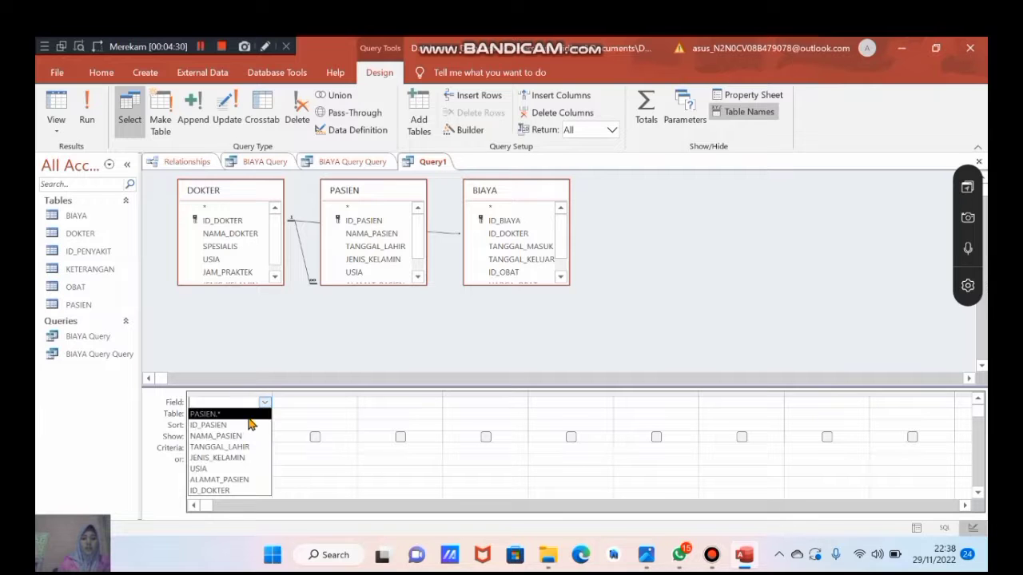
click(232, 436)
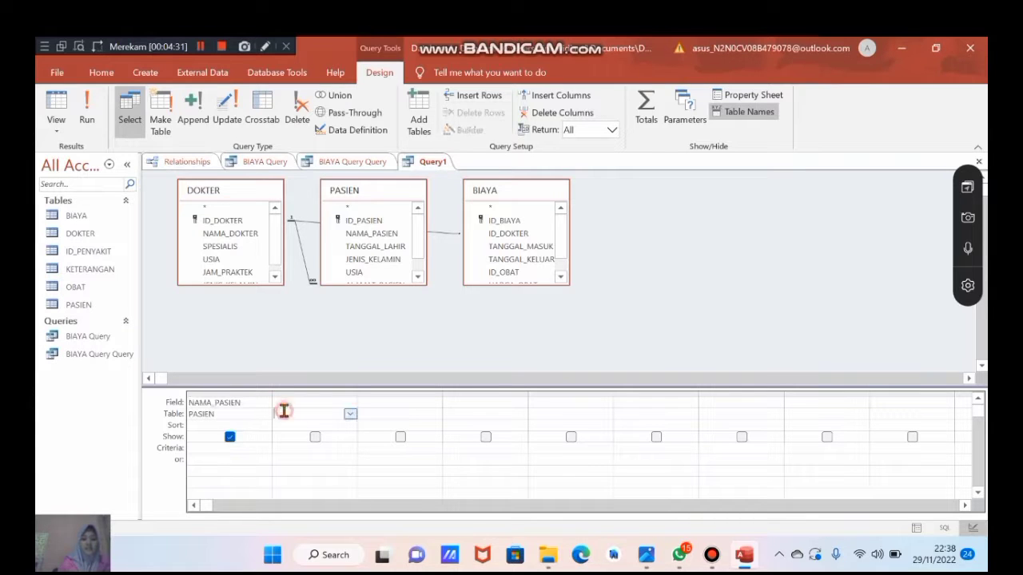
Step: Set the second column of the query design grid to the NAMA_DOKTER field from the DOKTER table
click(350, 414)
click(334, 425)
click(350, 402)
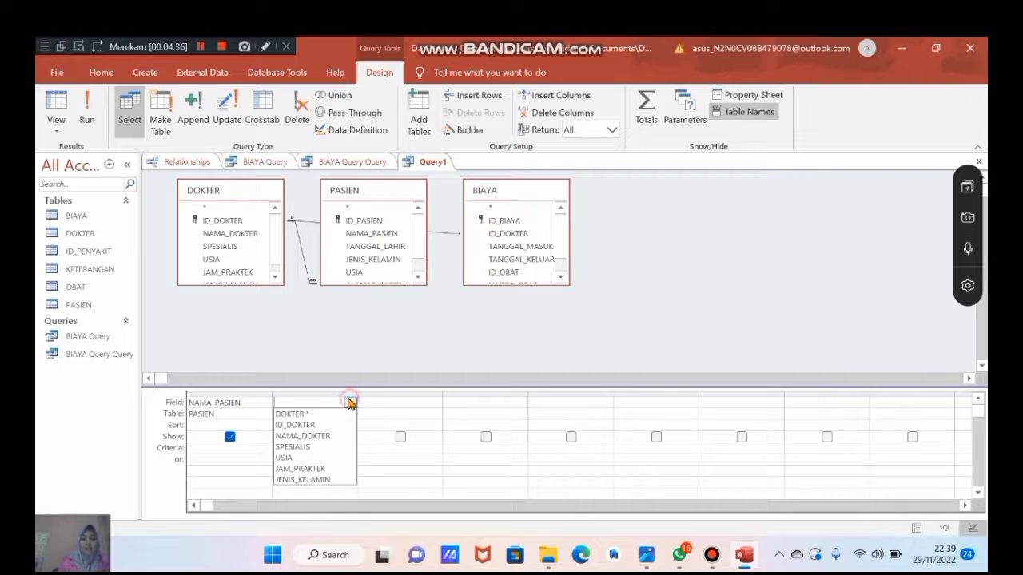
click(320, 431)
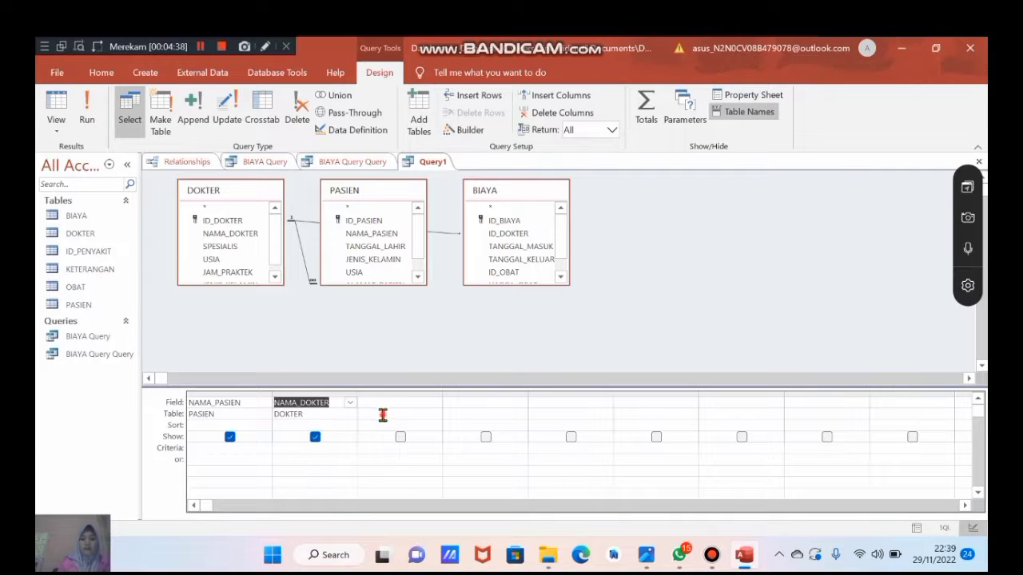
Step: Set the third column of the query design grid to the ID_BIAYA field from the BIAYA table
click(434, 414)
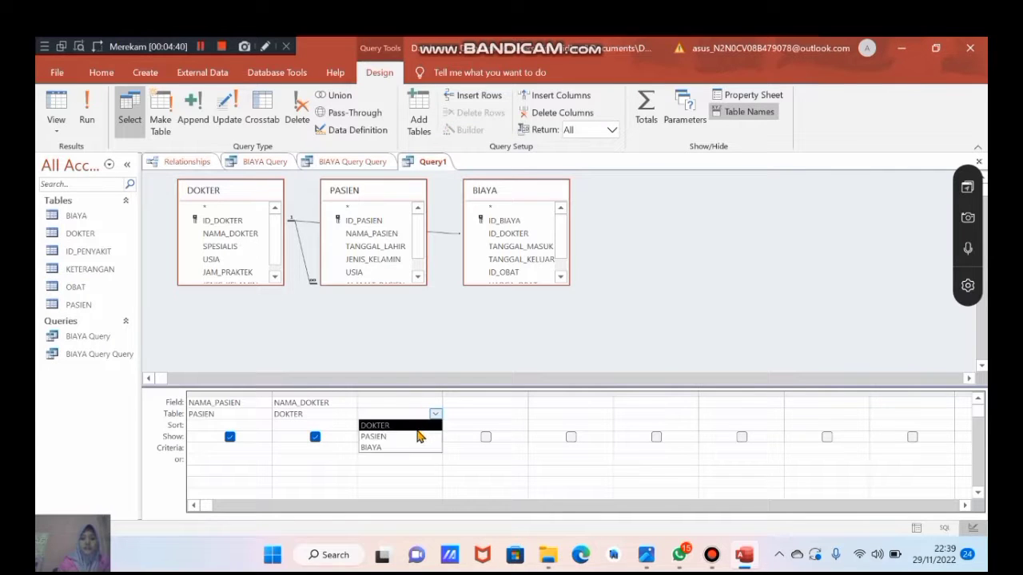
click(402, 448)
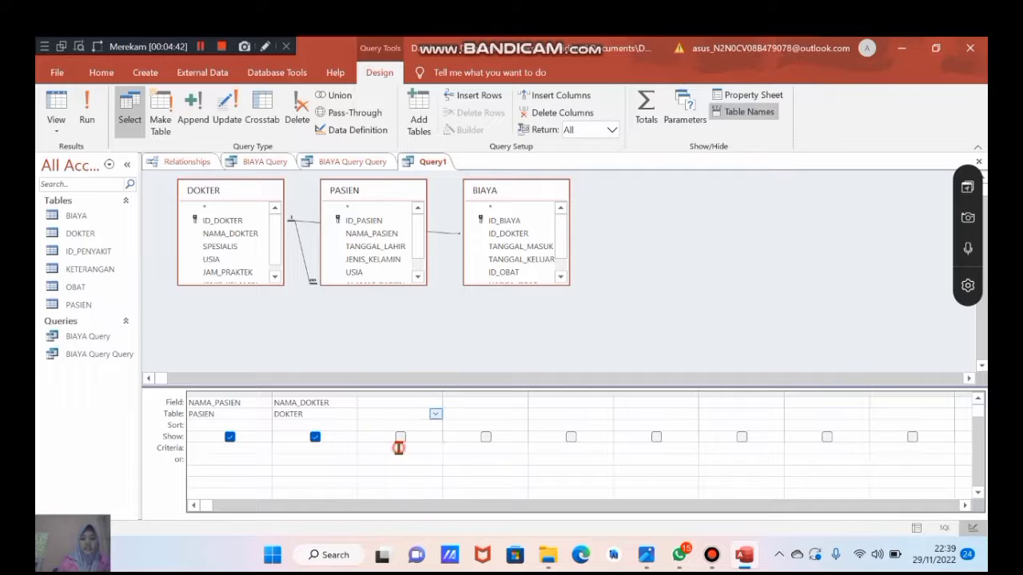
click(415, 402)
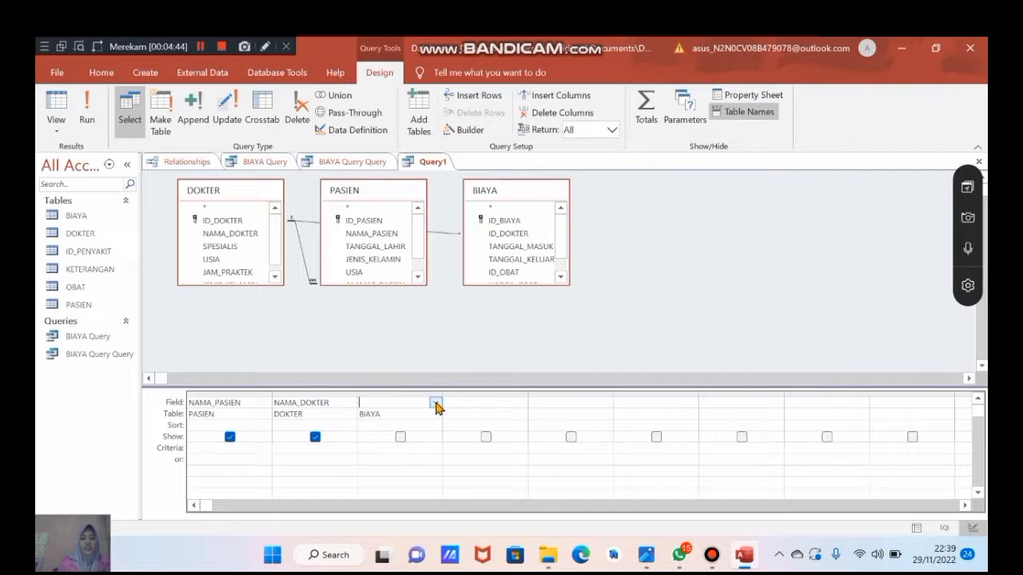
click(436, 404)
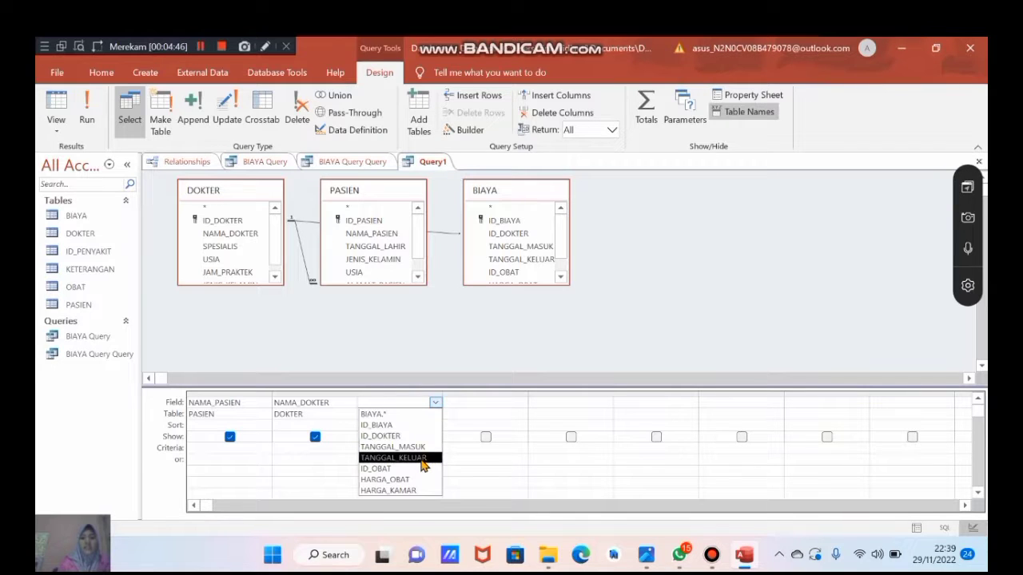
click(407, 425)
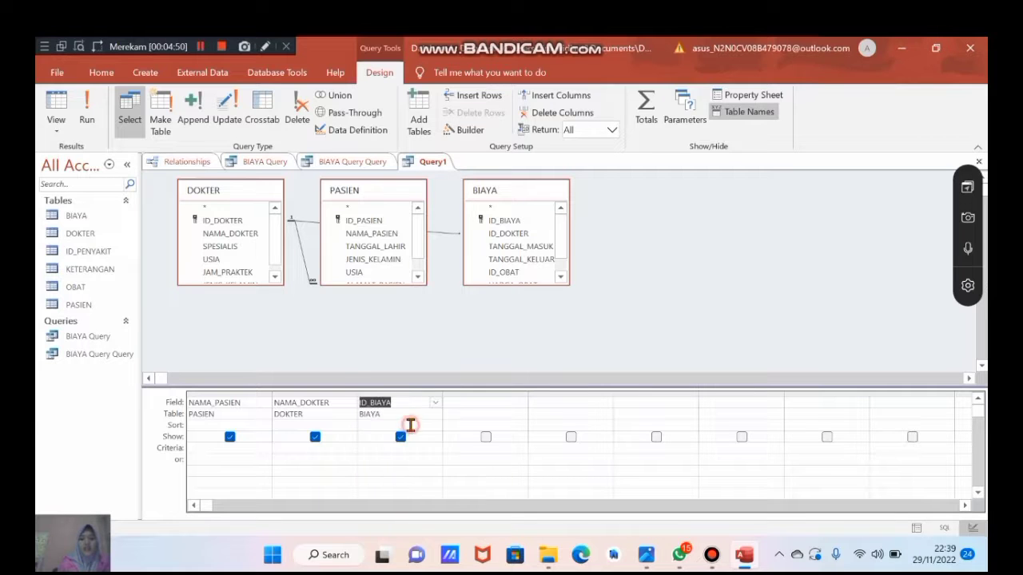
click(445, 370)
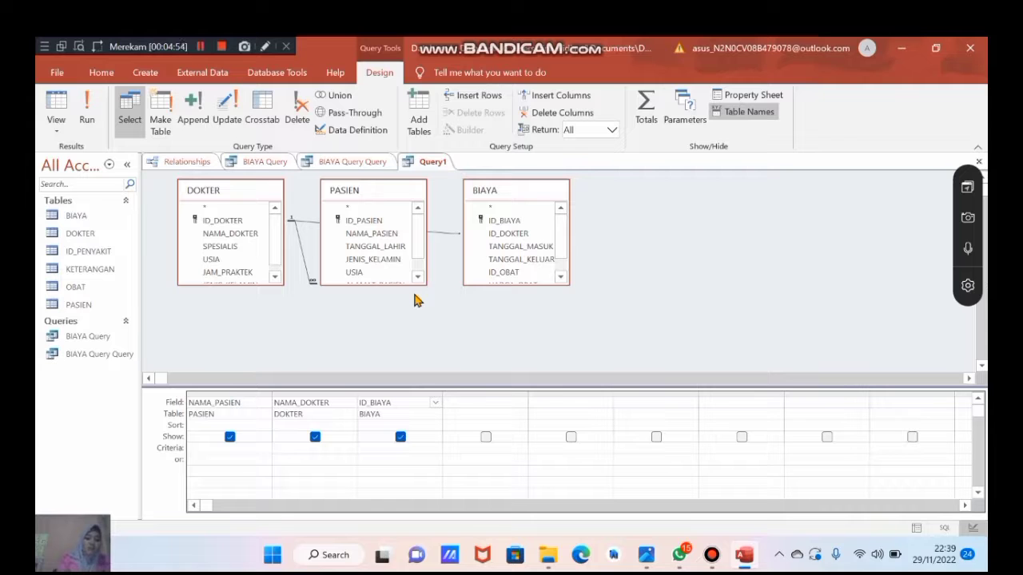
Step: Save the query under the name Query1 and run it
key(ctrl+s)
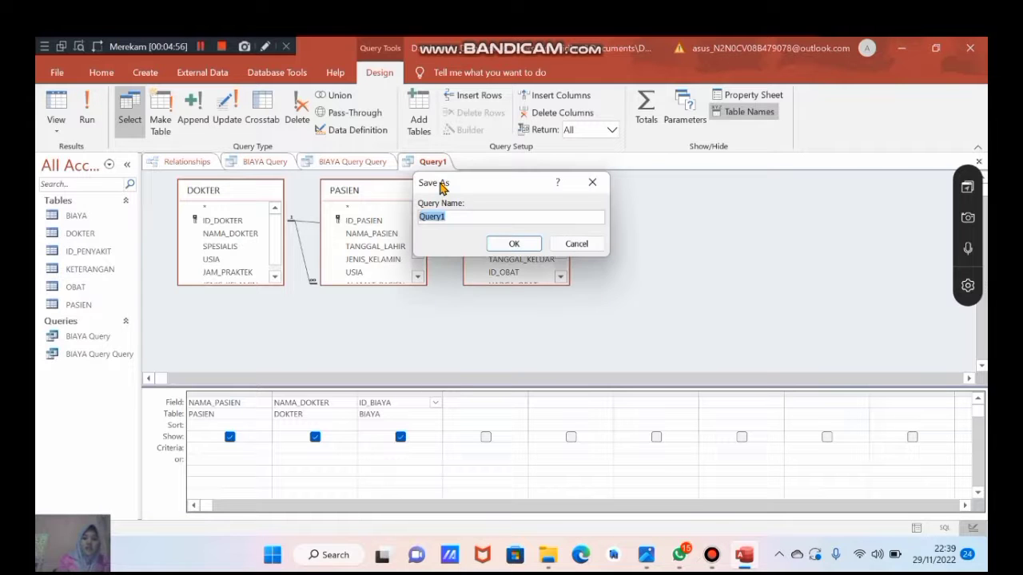
click(514, 244)
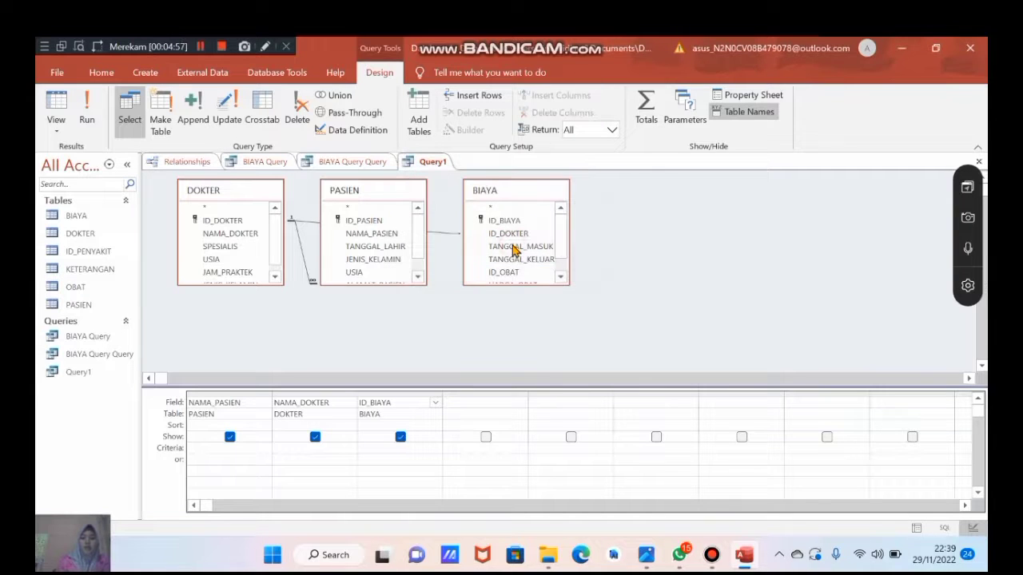
click(87, 116)
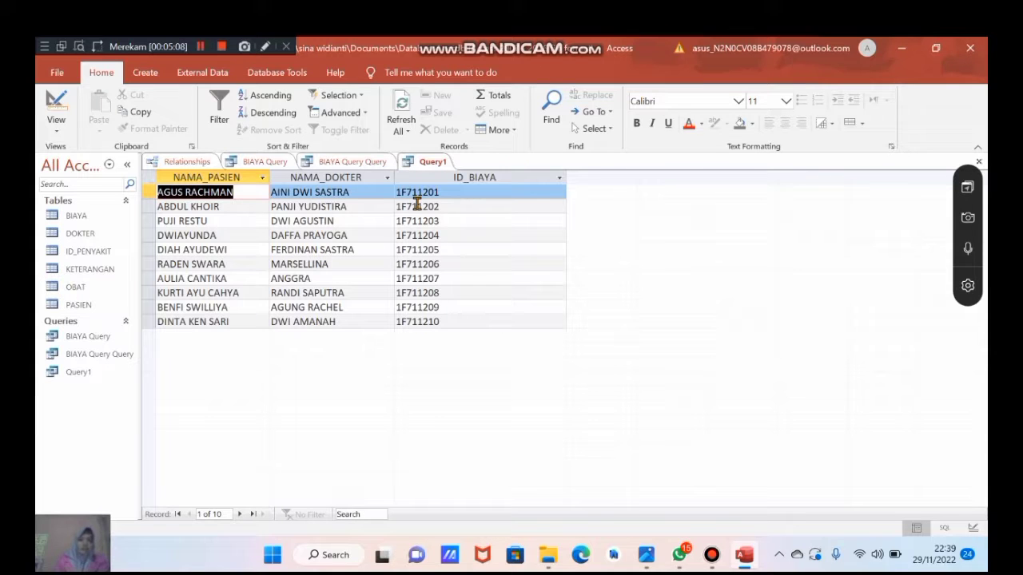
click(200, 47)
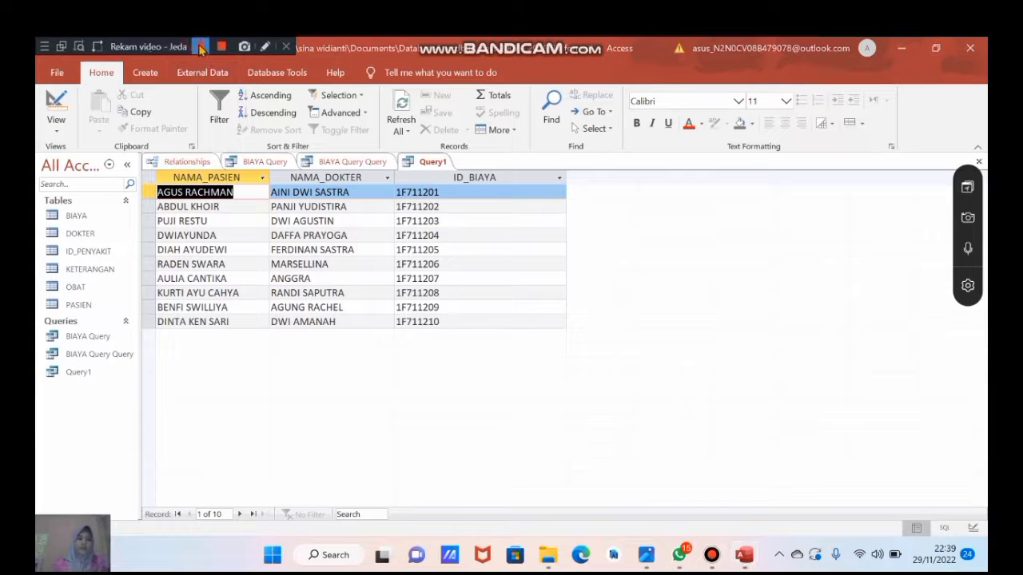
click(200, 47)
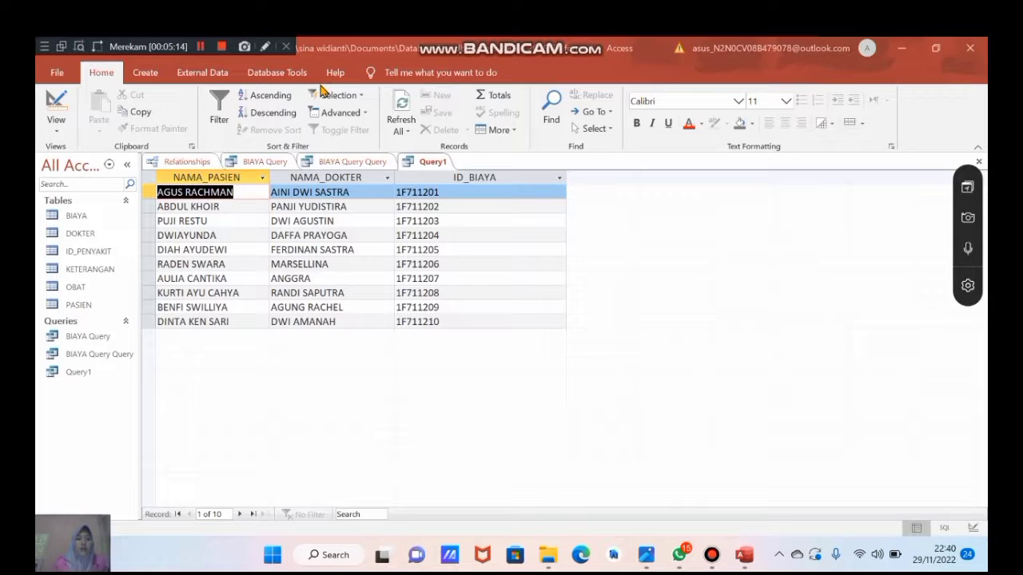
key(F2)
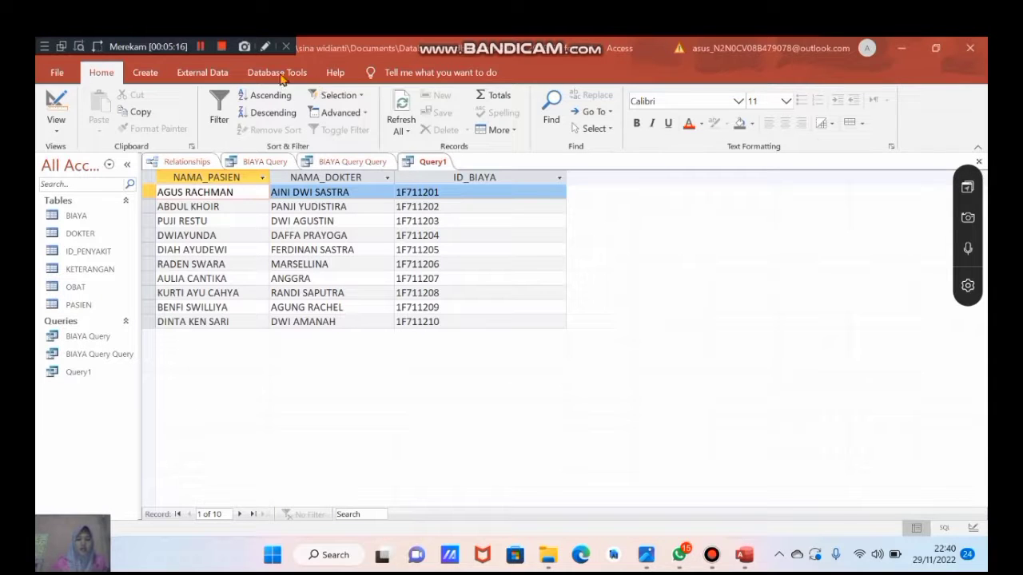
Step: Reopen Query1 in design, set the NAMA_DOKTER criteria to one doctor's name, and run the query
click(57, 110)
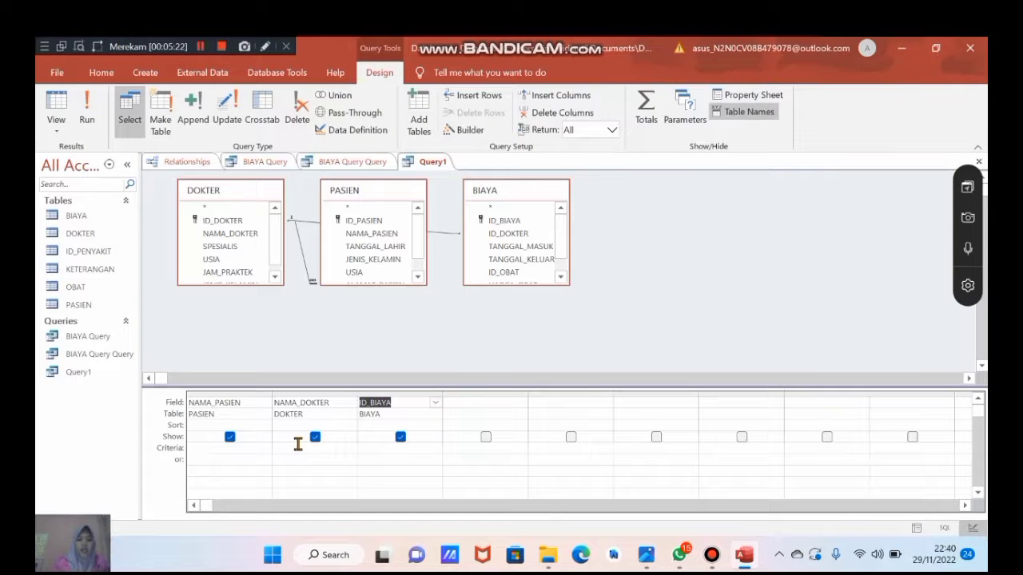
click(258, 447)
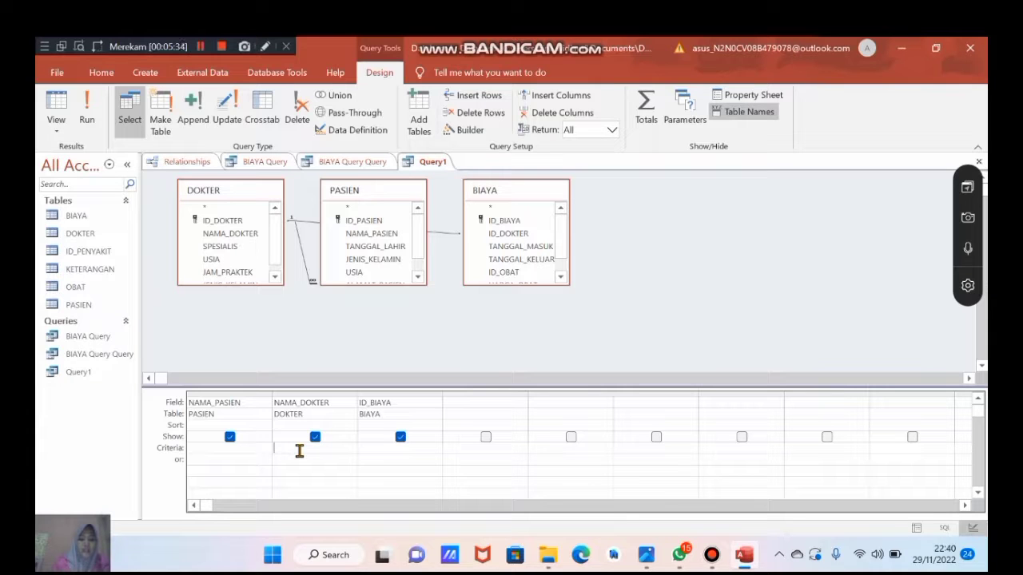
text(aj)
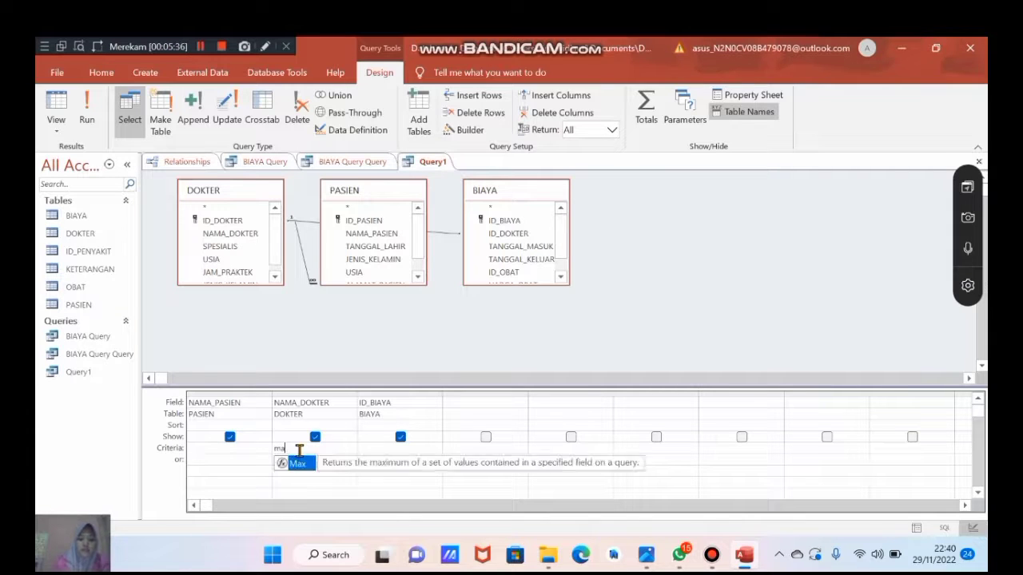
key(BackSpace)
key(Caps_Lock)
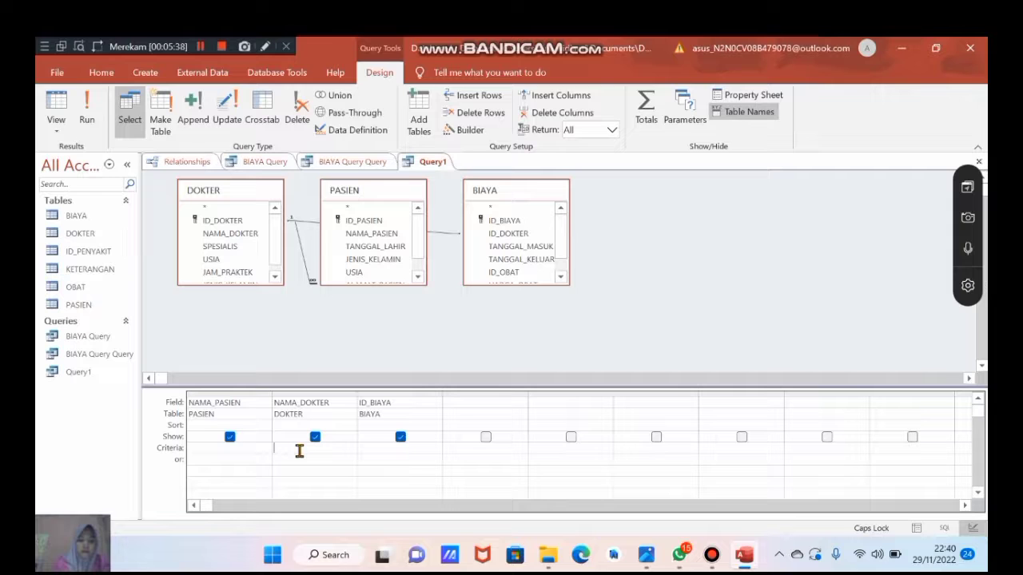
text(MARSELLINA)
click(283, 310)
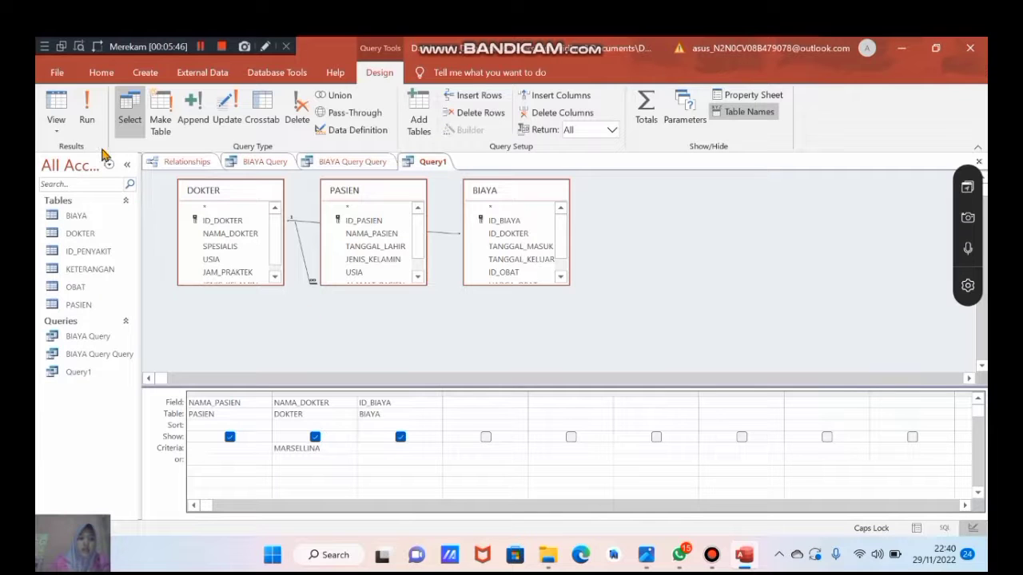
click(88, 118)
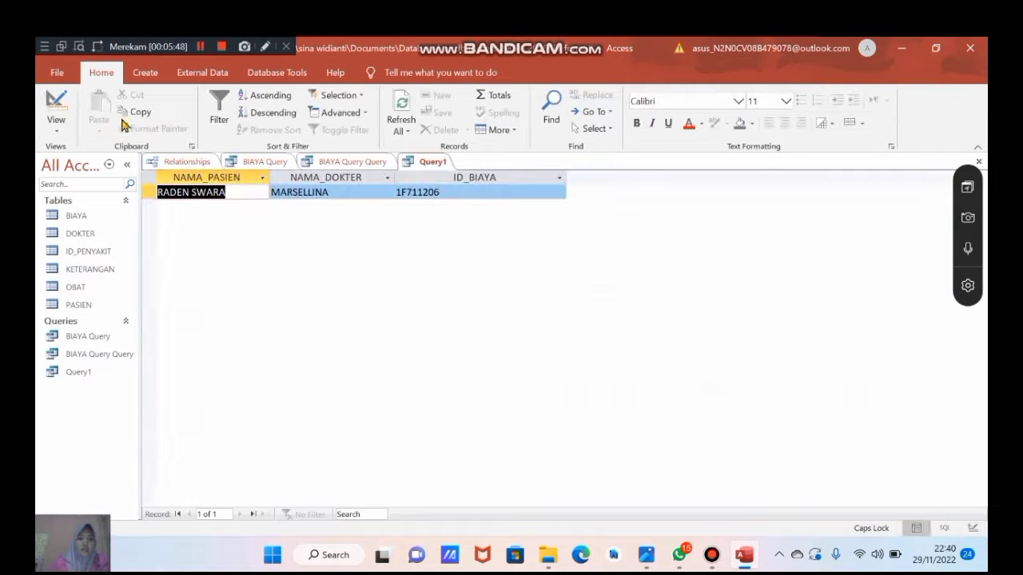
click(255, 195)
click(330, 194)
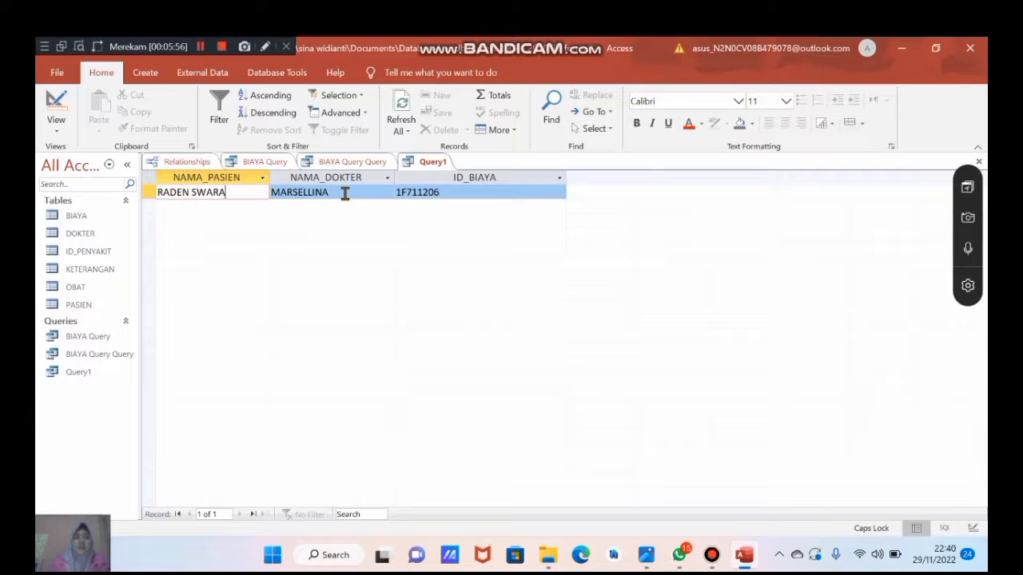
click(361, 194)
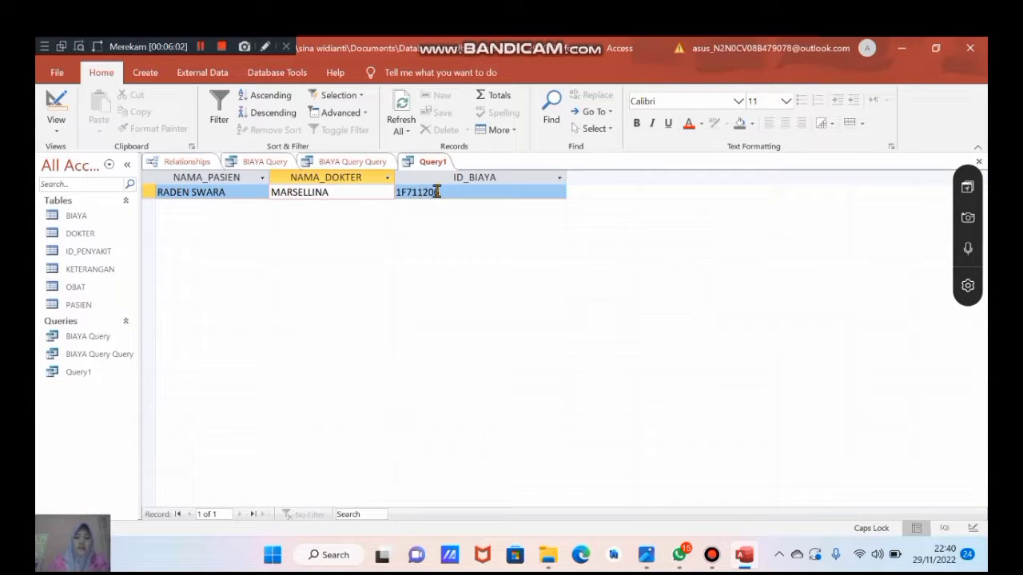
click(461, 194)
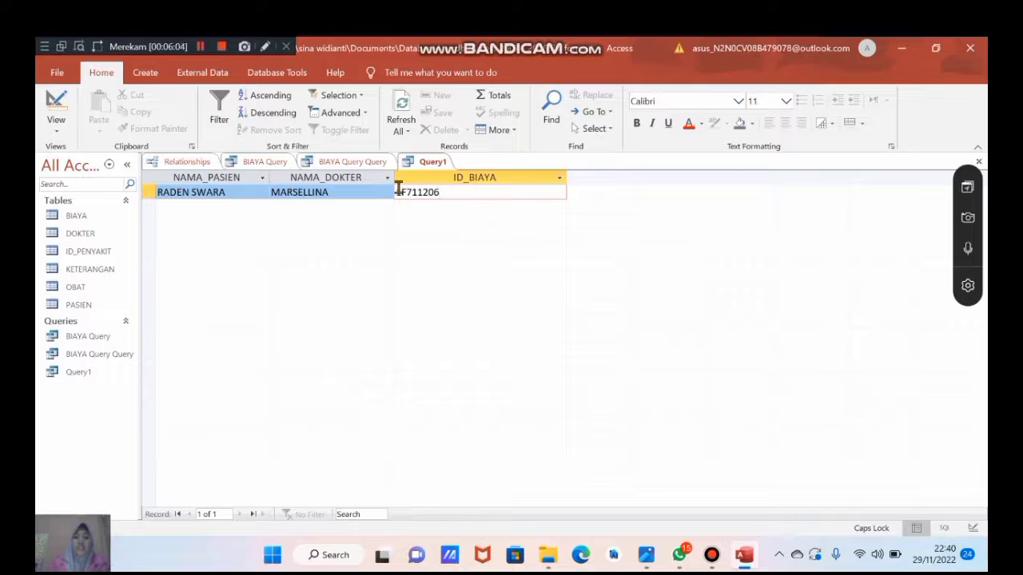
click(244, 190)
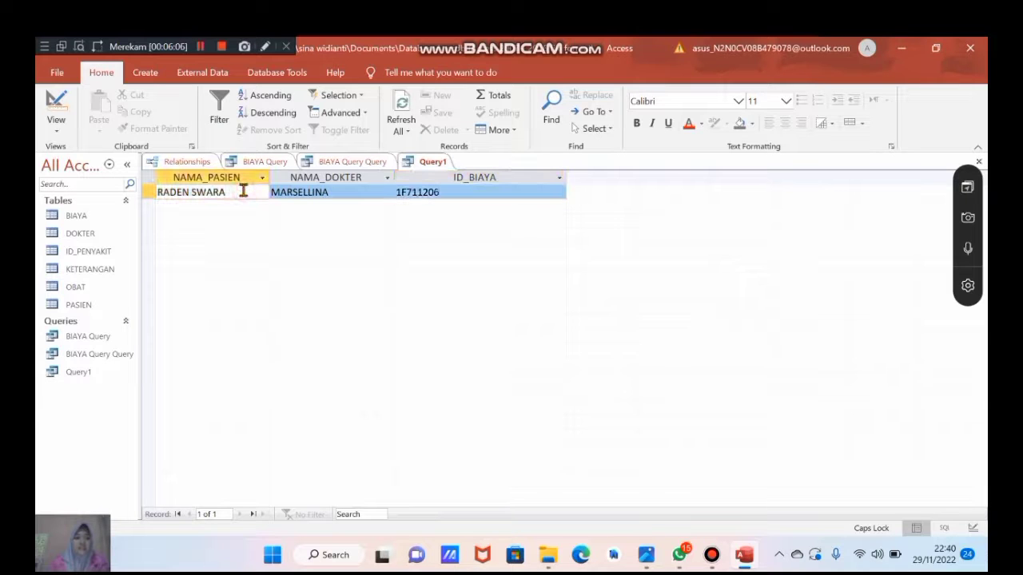
Step: Return to the query design, remove the PASIEN and DOKTER tables, and move the BIAYA table closer to the cleared area
click(50, 100)
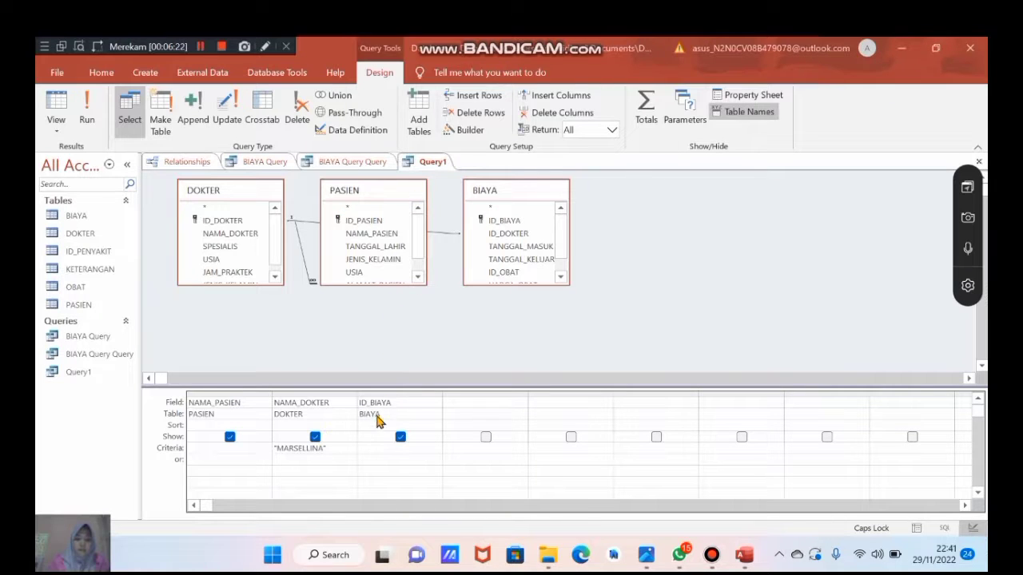
click(483, 191)
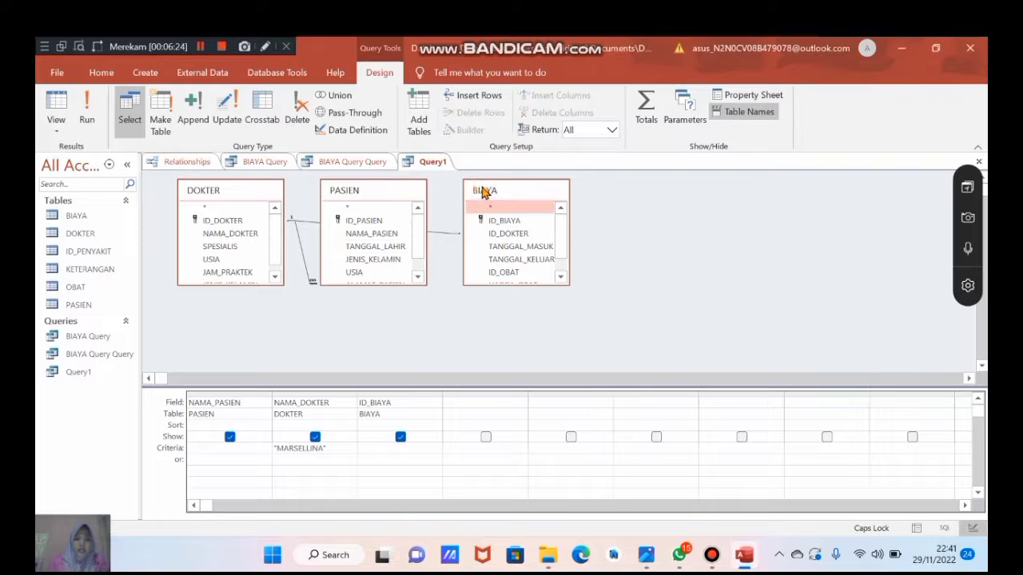
click(415, 193)
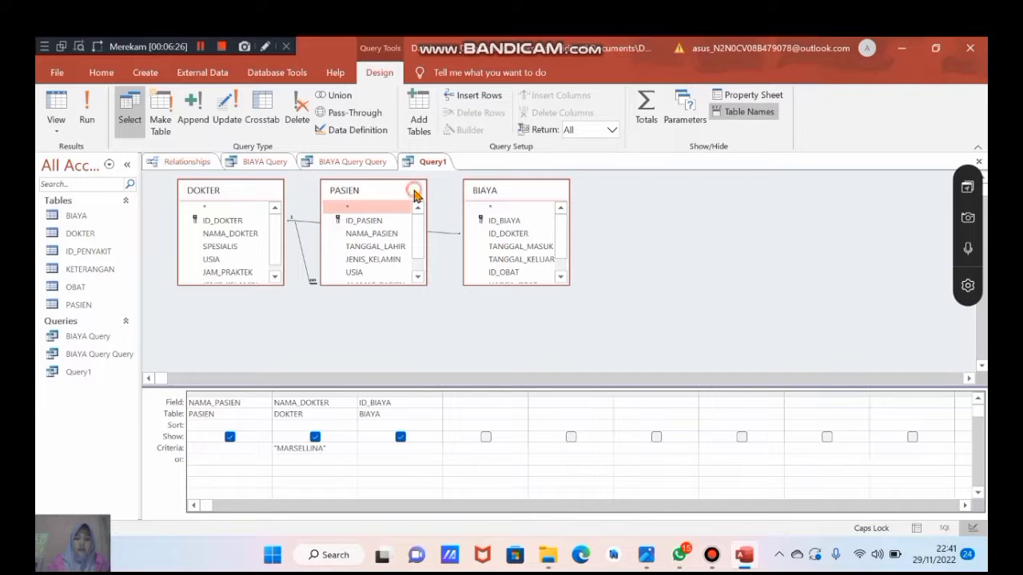
key(Delete)
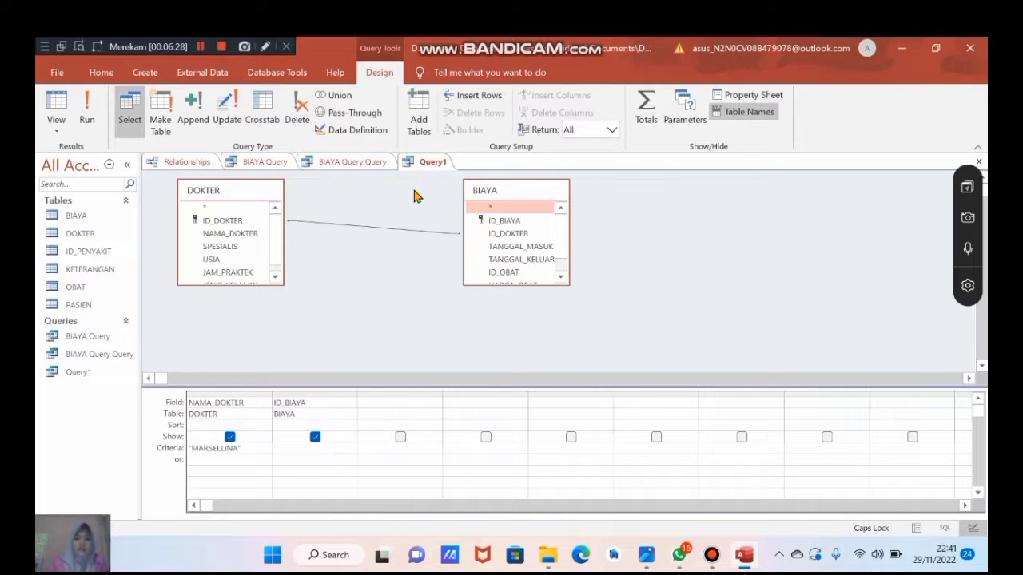
click(269, 199)
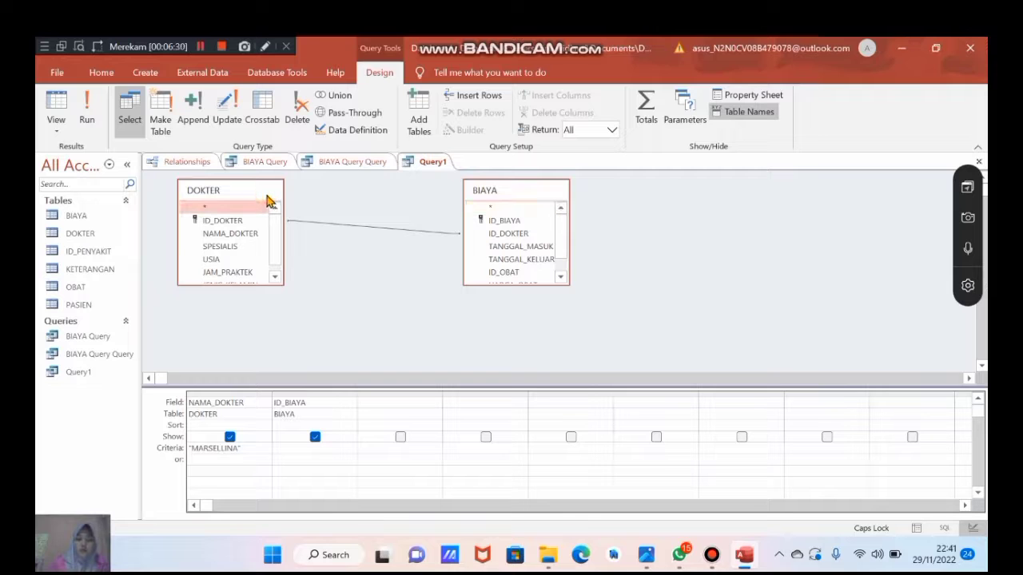
key(Delete)
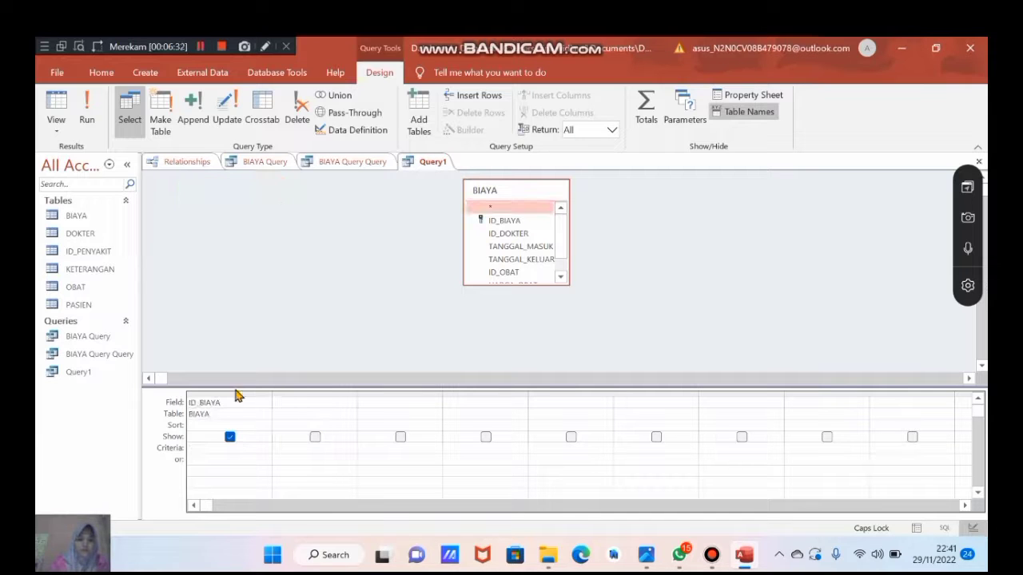
drag(542, 195, 421, 211)
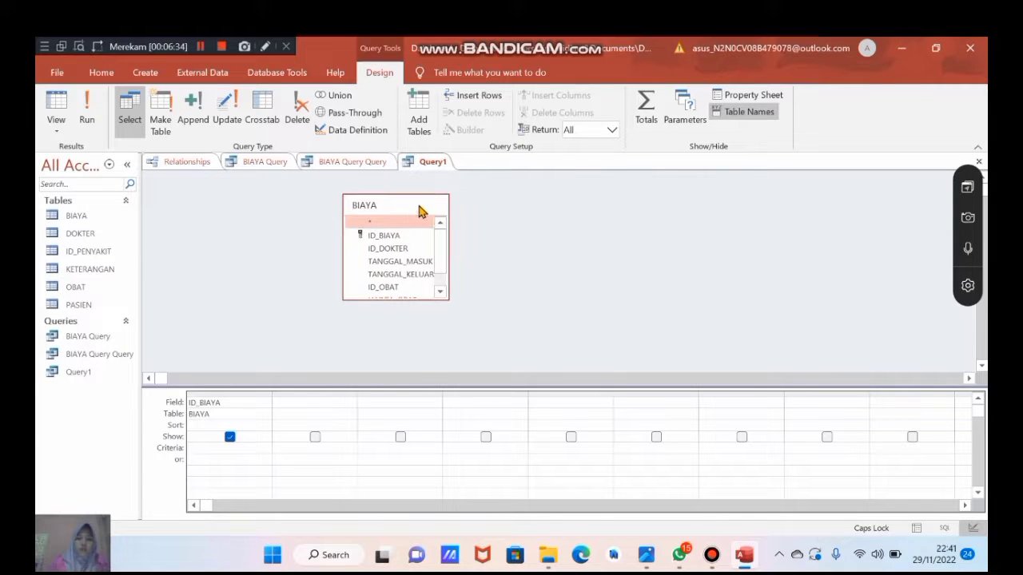
Step: Add the OBAT table to the query design alongside BIAYA
click(418, 108)
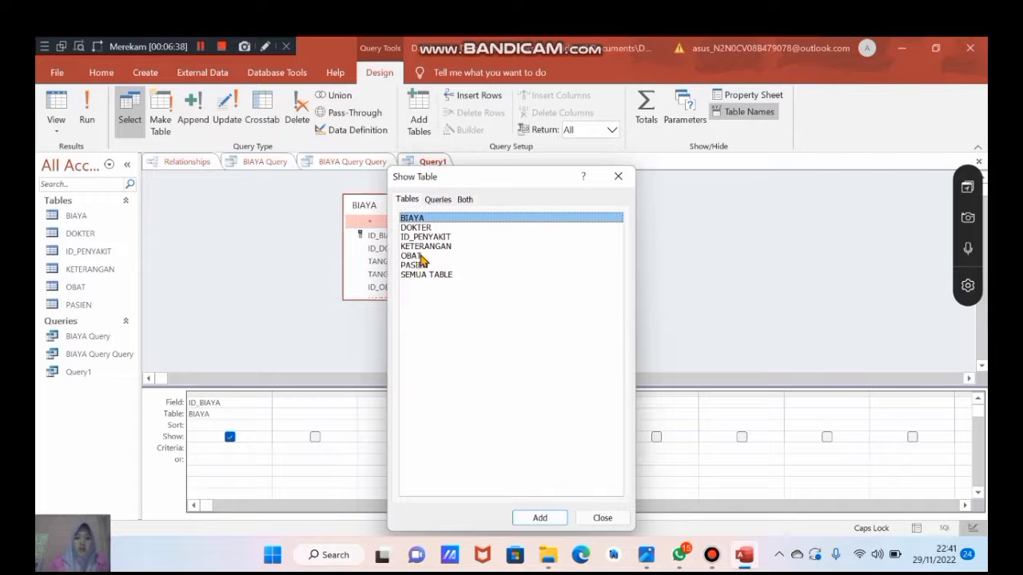
click(421, 257)
click(524, 520)
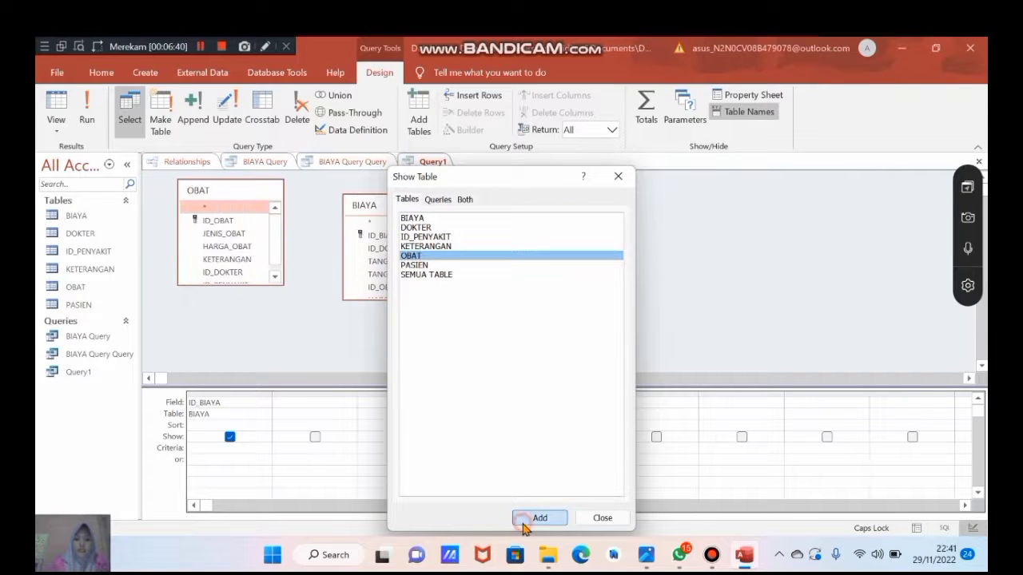
click(601, 519)
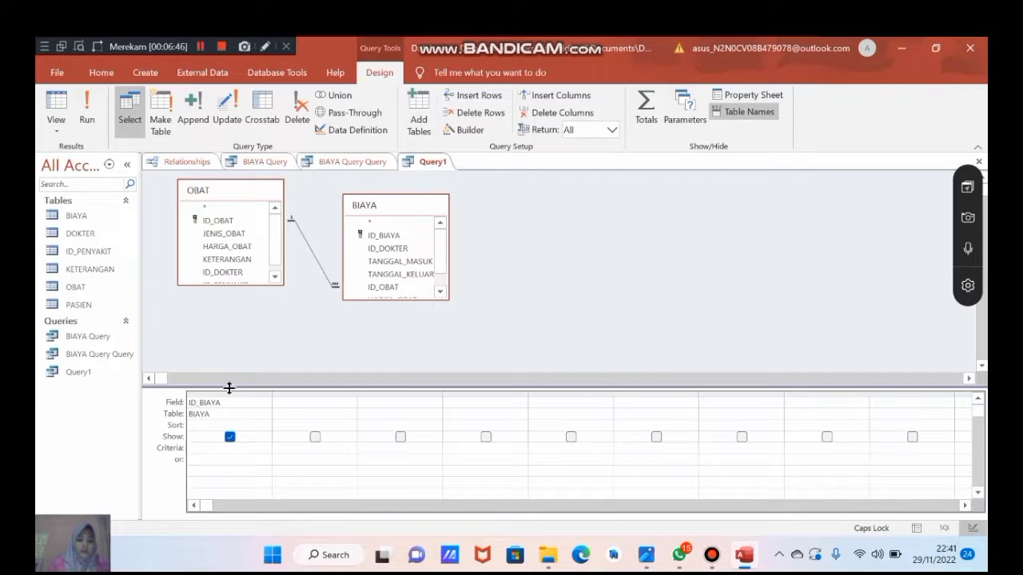
Step: Change the first column of the design grid to the JENIS_OBAT field from the OBAT table
click(264, 414)
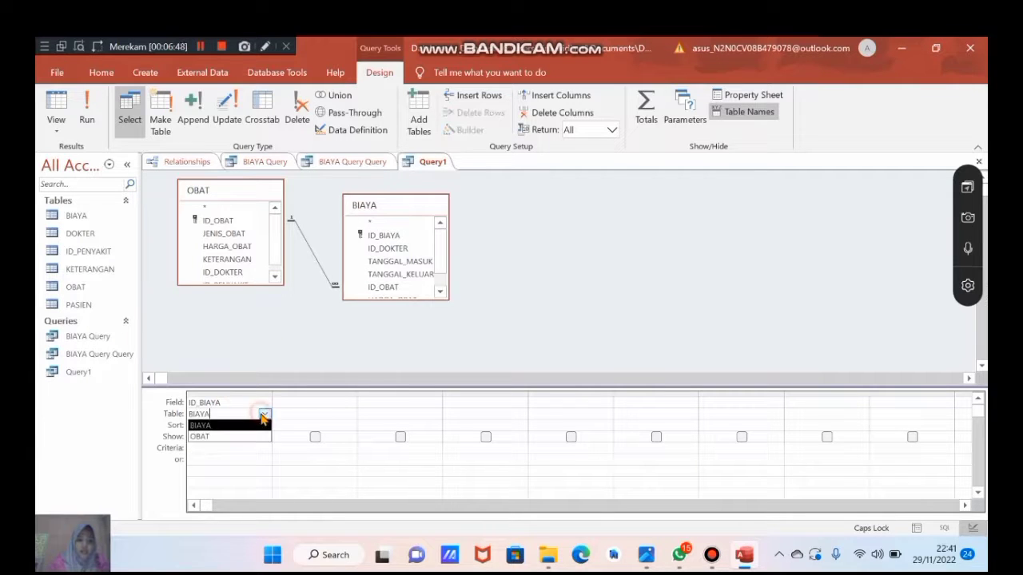
click(246, 437)
click(264, 403)
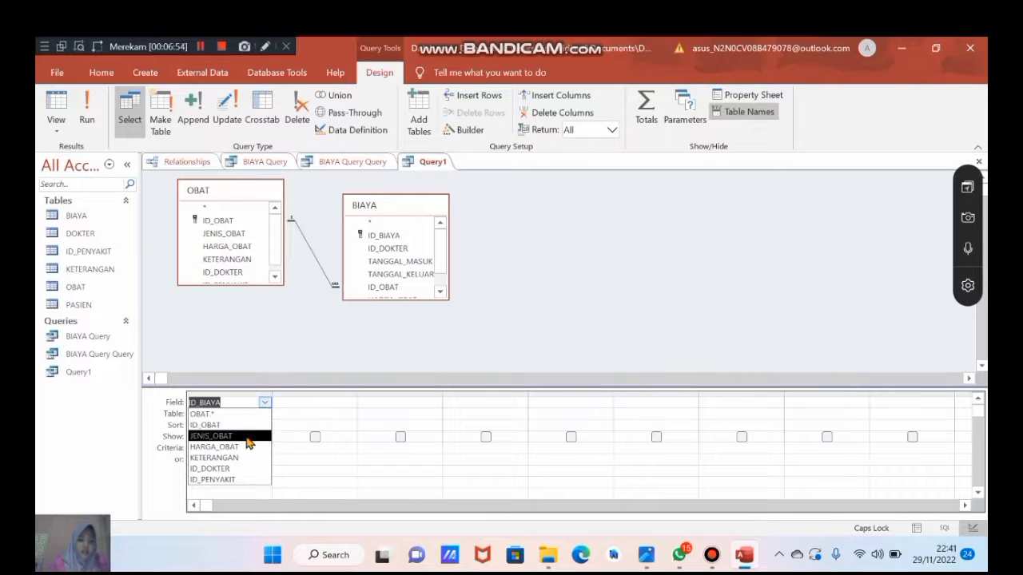
click(247, 436)
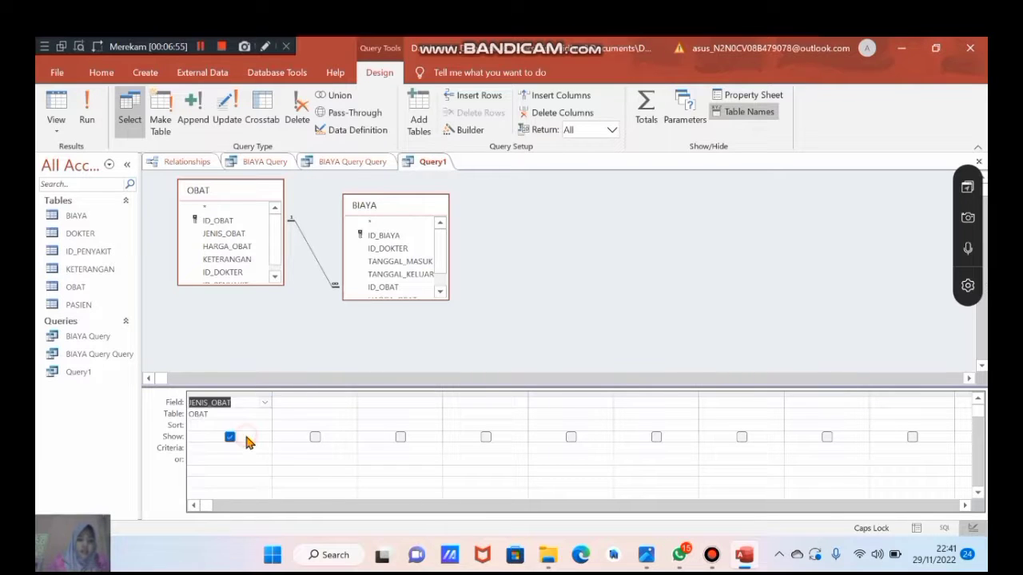
Step: Set the second column of the design grid to the HARGA_OBAT field from the BIAYA table
click(350, 413)
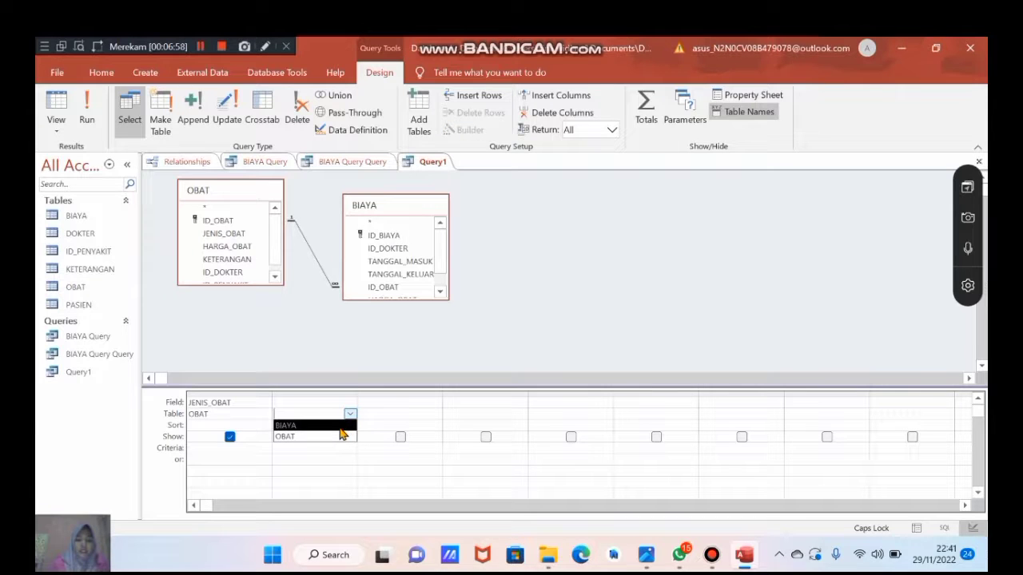
click(340, 424)
click(350, 402)
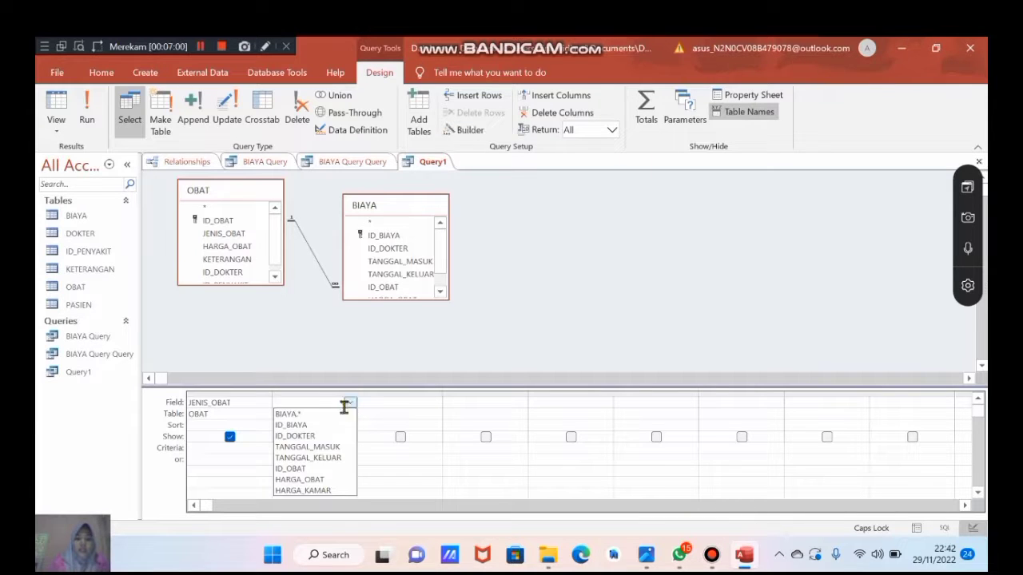
click(311, 479)
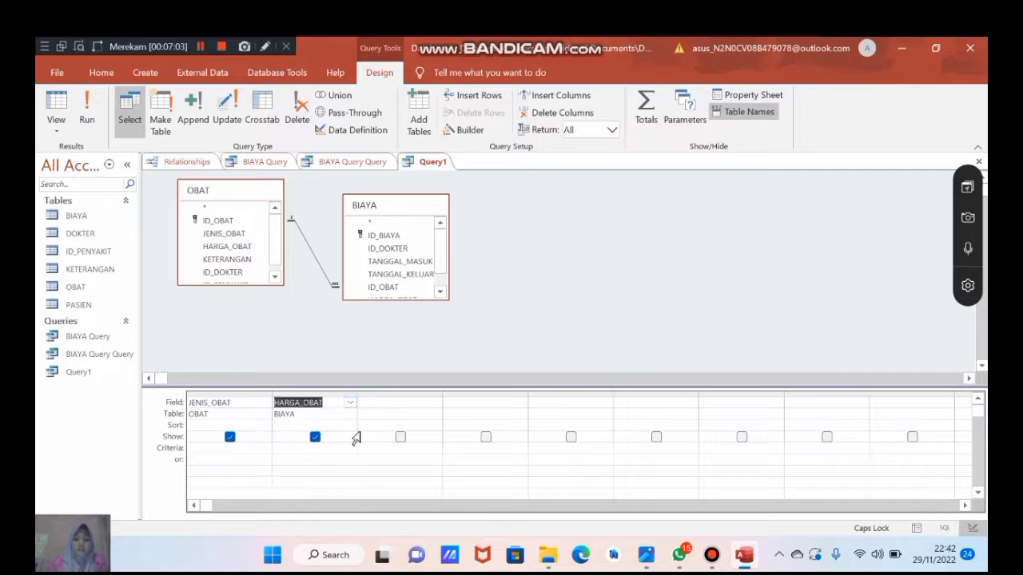
Step: Set the third column of the design grid to the HARGA_KAMAR field from the BIAYA table
click(402, 413)
click(438, 415)
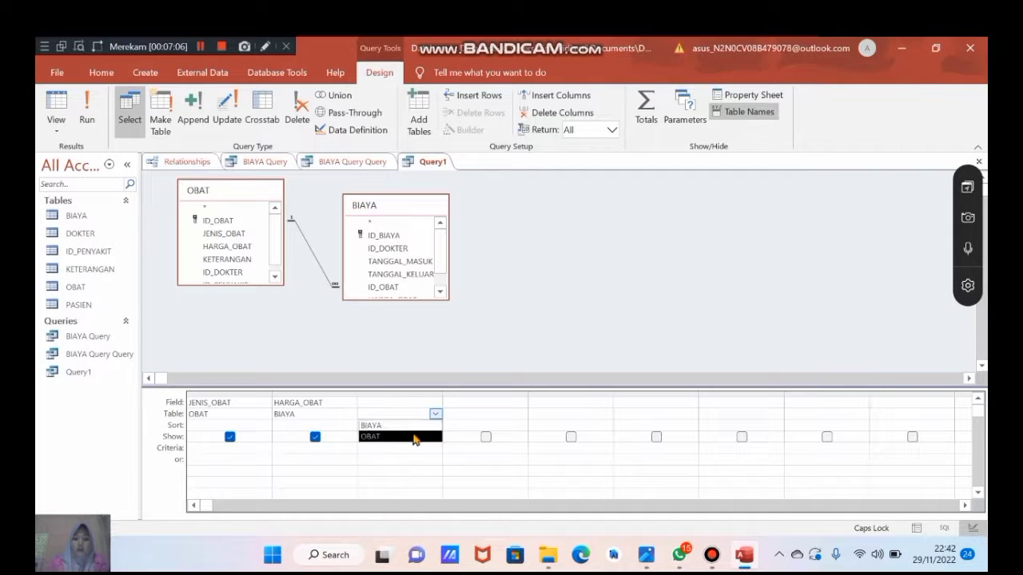
click(413, 437)
click(435, 414)
click(412, 424)
click(415, 402)
click(435, 403)
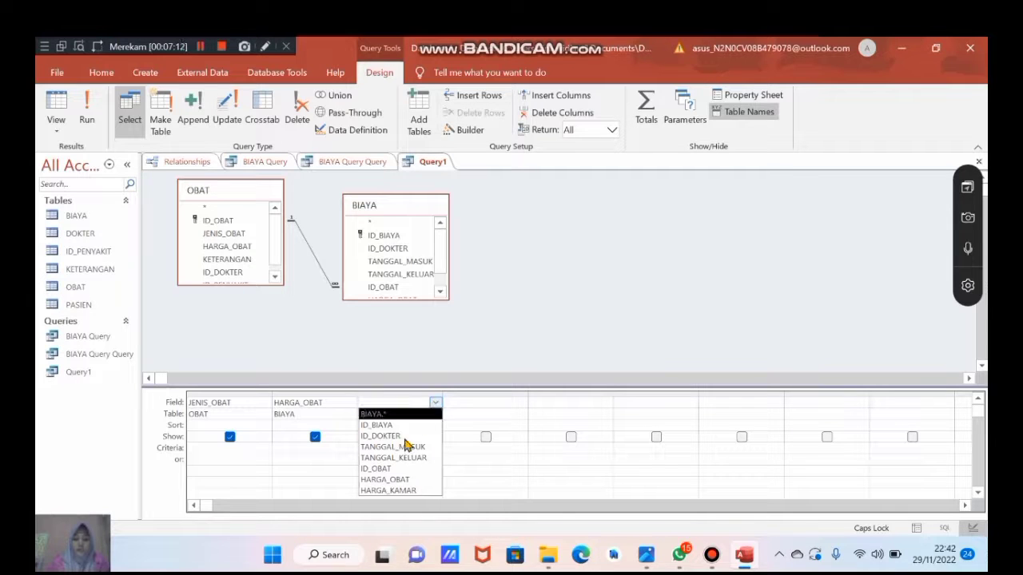
click(392, 489)
click(422, 444)
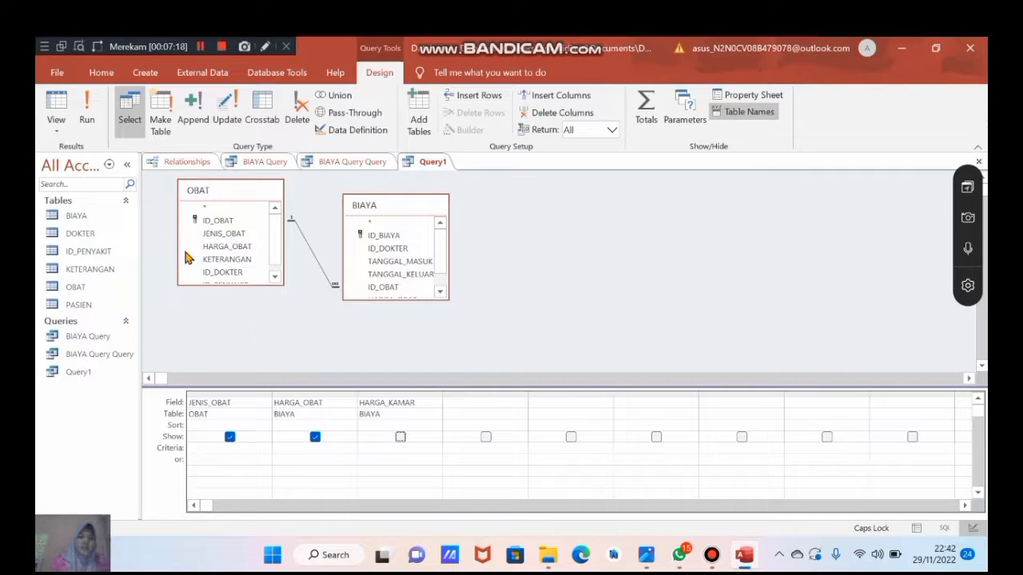
Step: Run the query, go back to its design to turn on display of the HARGA_KAMAR column, and run it again
click(88, 116)
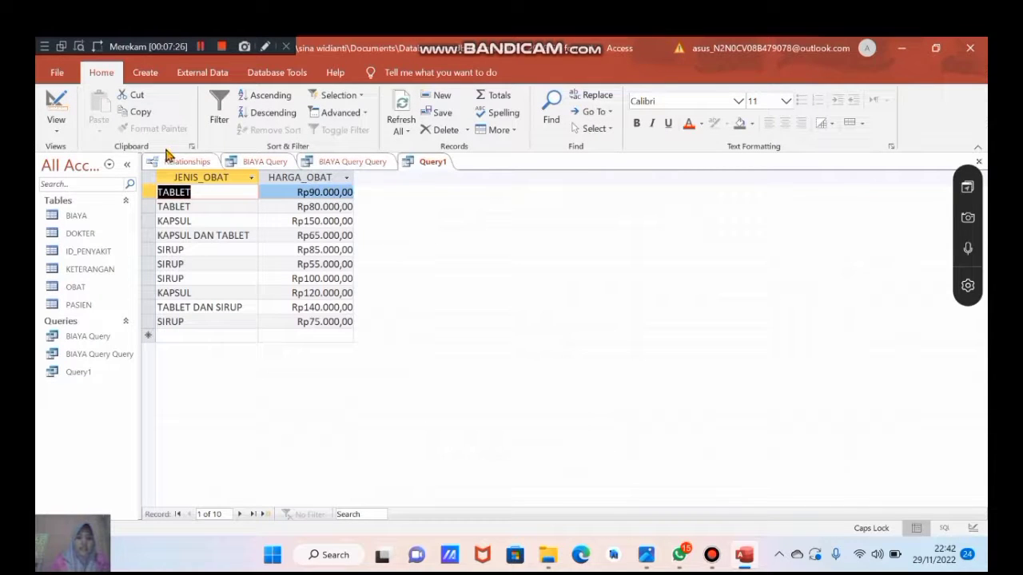
click(67, 106)
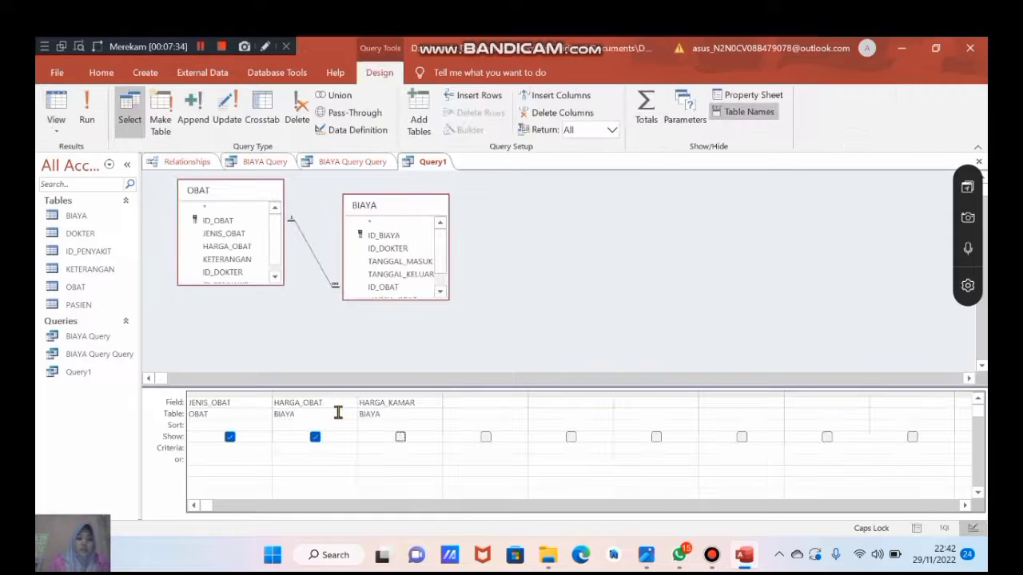
click(400, 438)
click(83, 111)
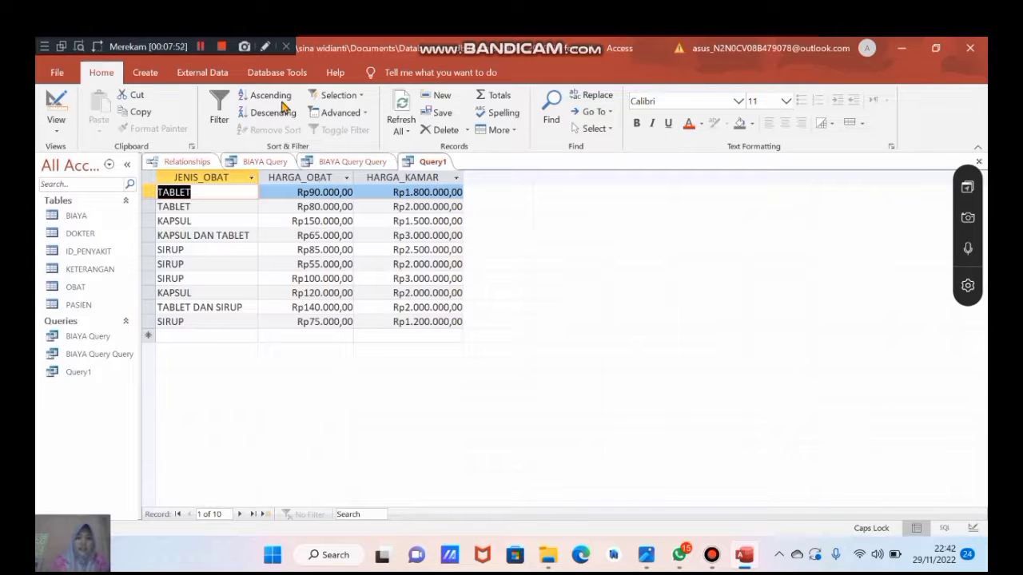
Step: Sort the query results in ascending order by HARGA_OBAT and then by HARGA_KAMAR
click(334, 179)
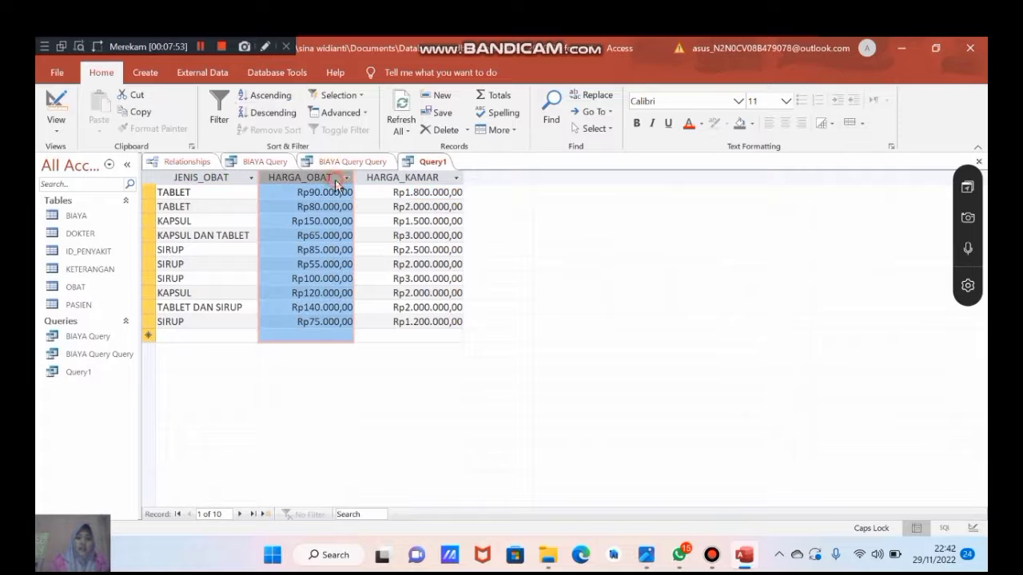
click(271, 95)
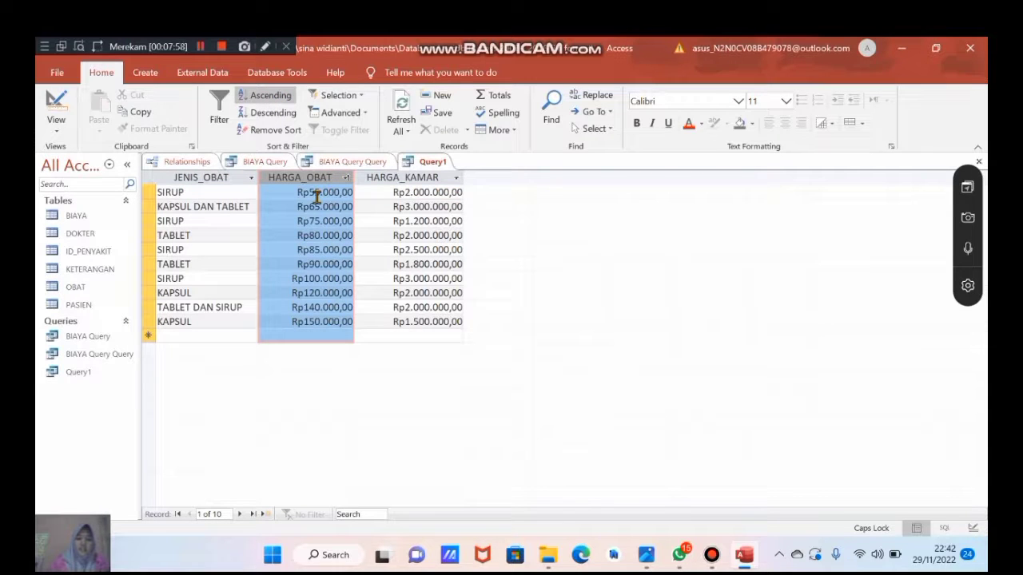
click(431, 179)
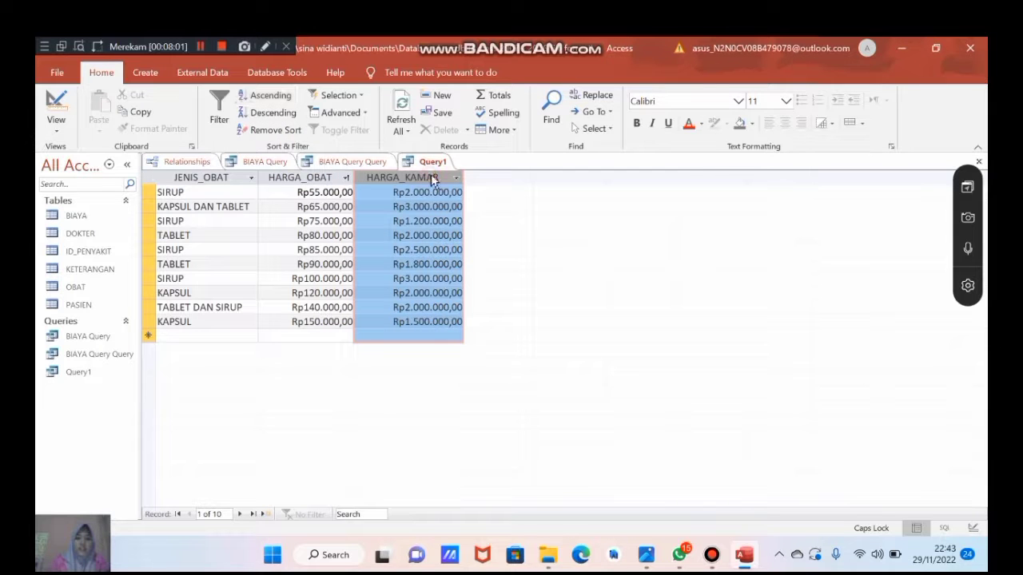
click(278, 97)
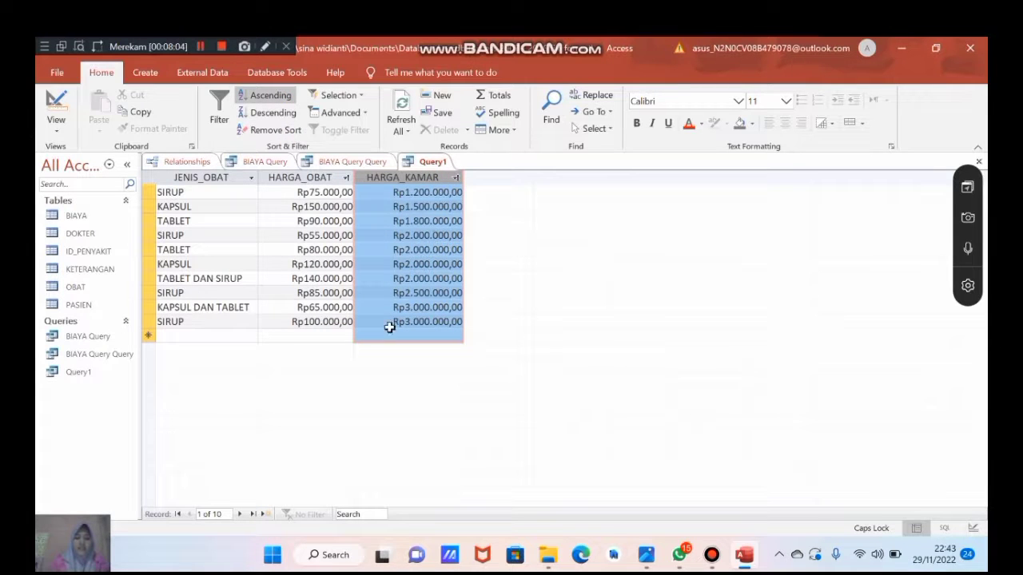
click(338, 337)
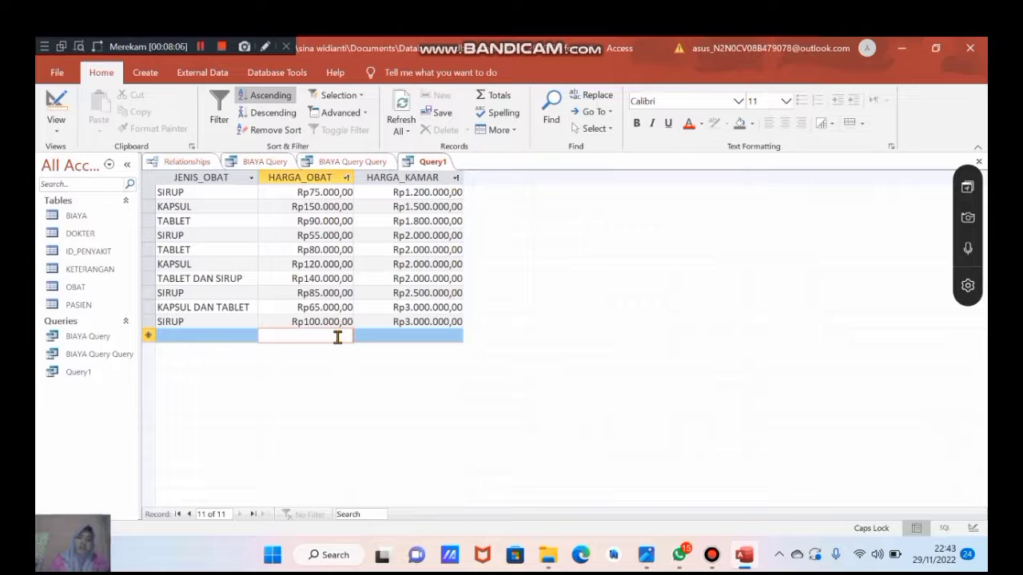
Step: Add a totals row to the query results and set it to Sum for the HARGA_OBAT and HARGA_KAMAR columns
click(498, 96)
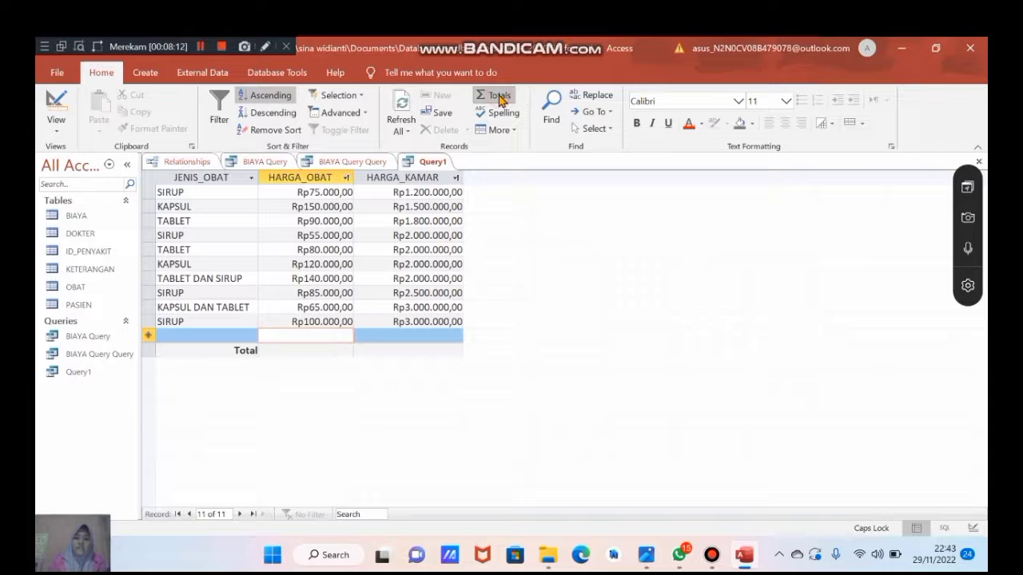
click(265, 350)
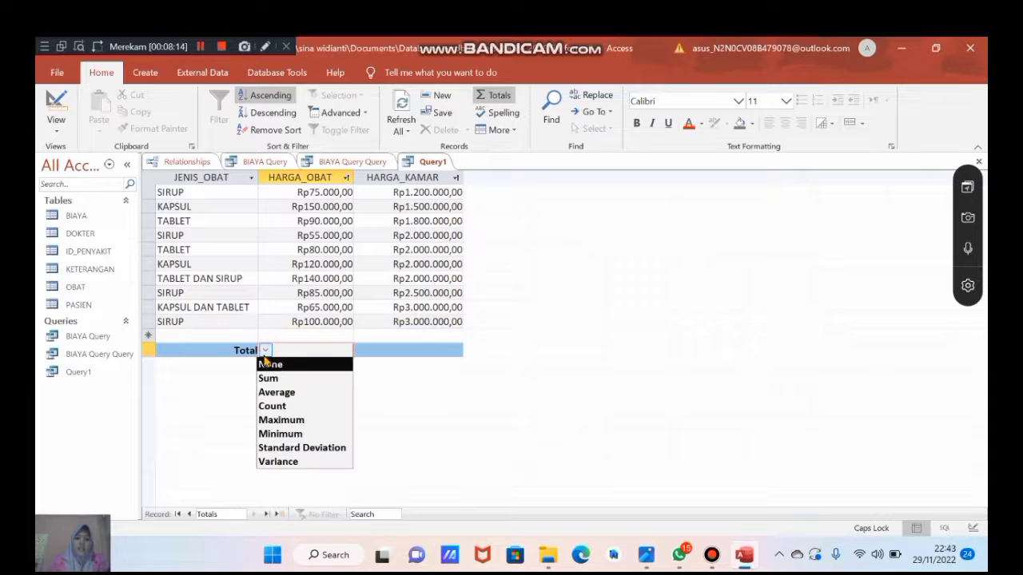
click(268, 378)
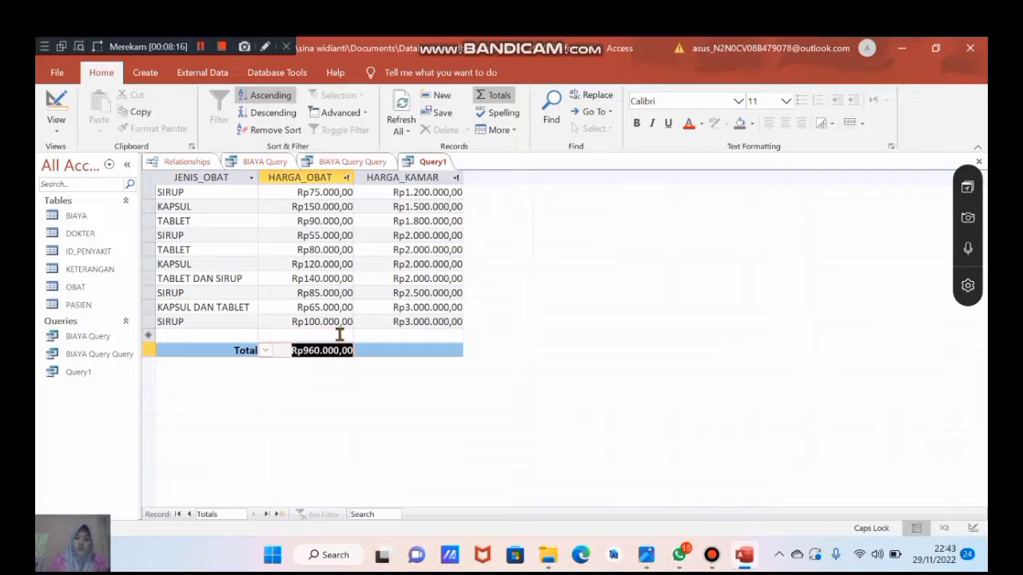
click(386, 349)
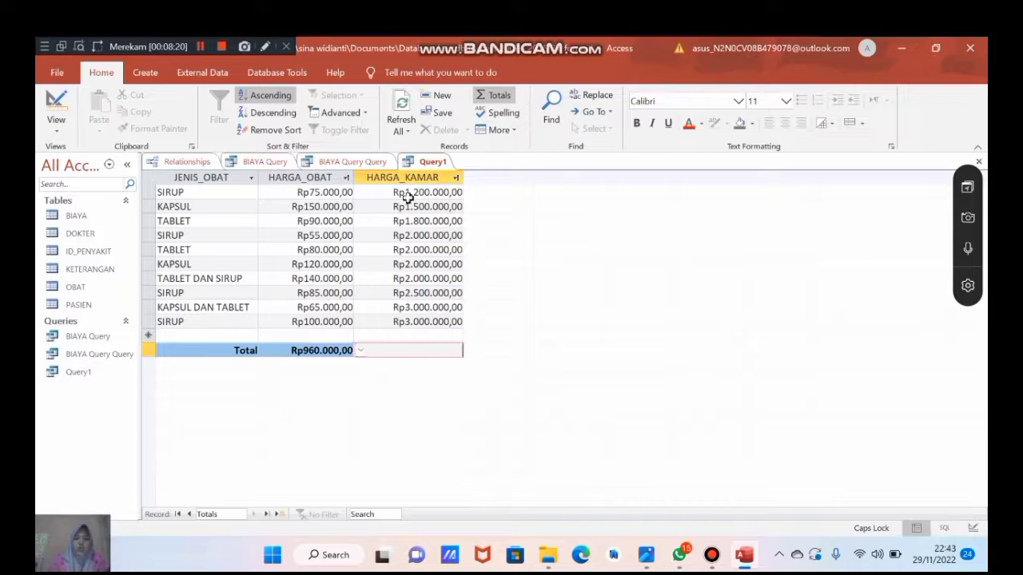
click(362, 351)
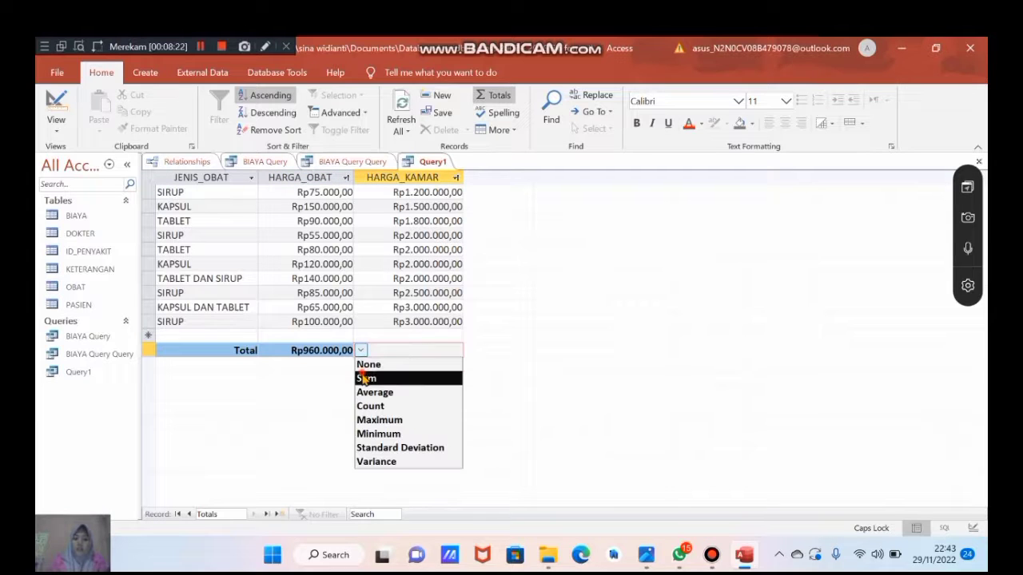
click(366, 378)
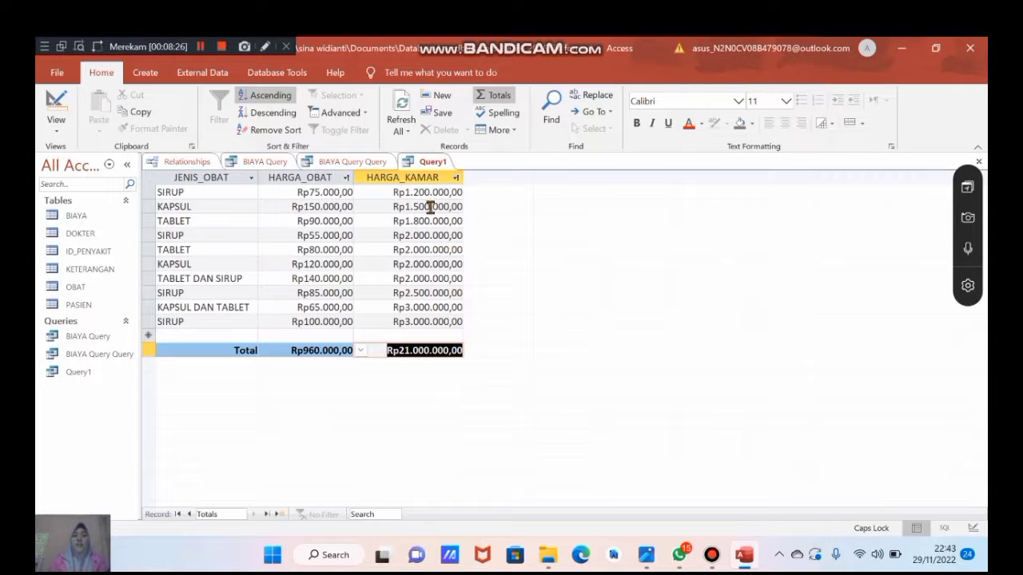
Step: Return to the query's design and cut the HARGA_KAMAR column from the design grid
click(56, 103)
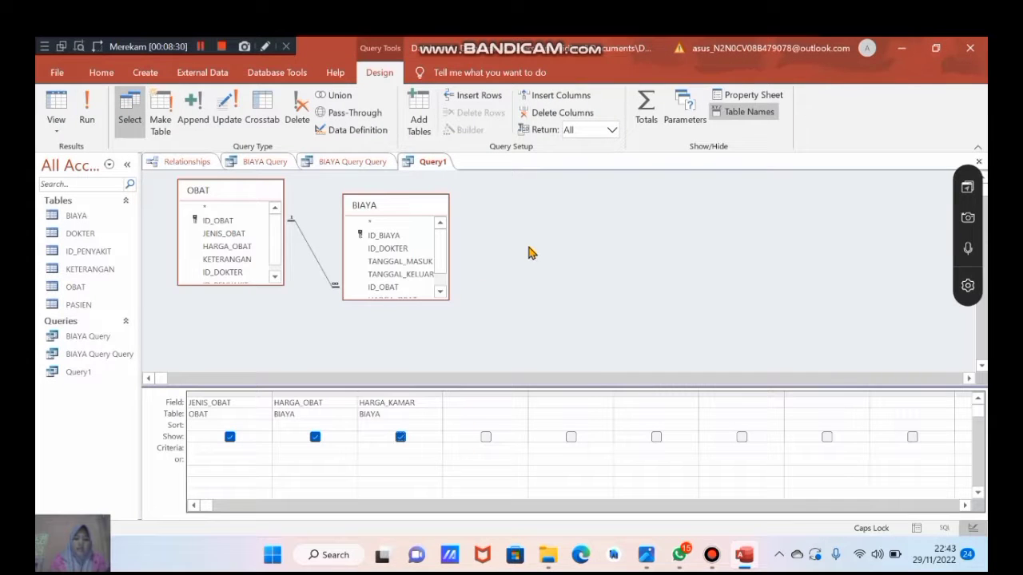
click(201, 46)
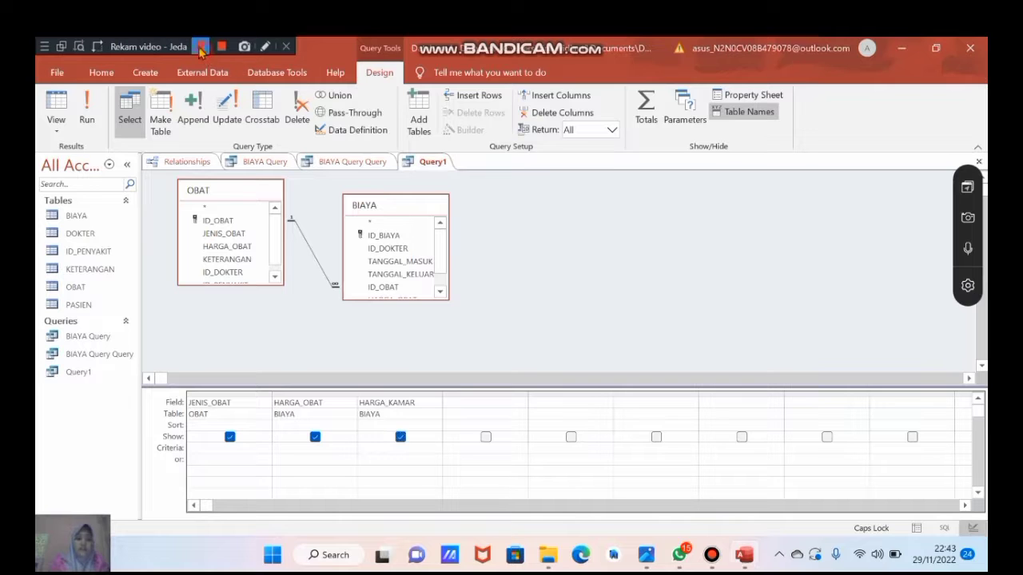
click(200, 46)
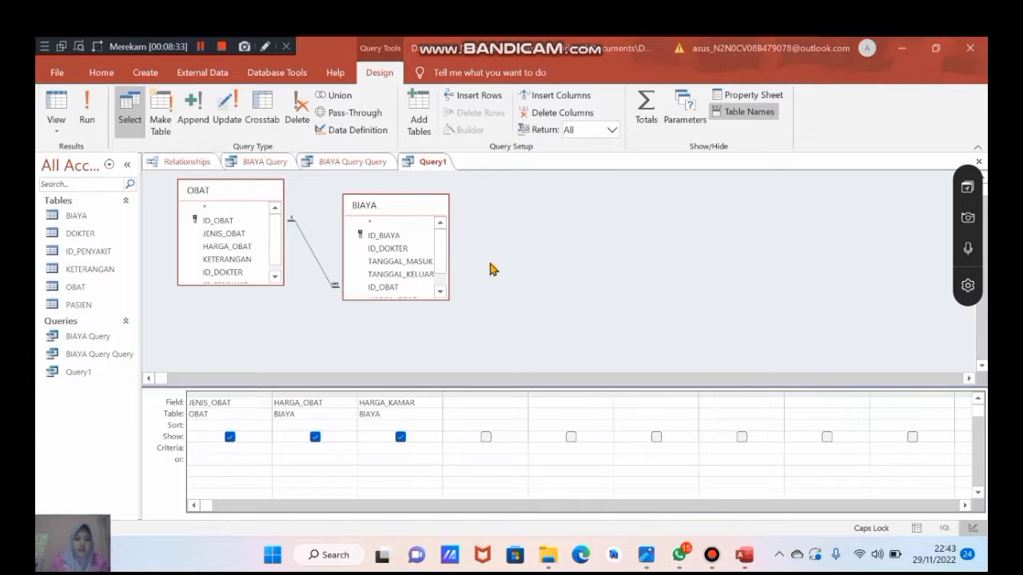
click(423, 394)
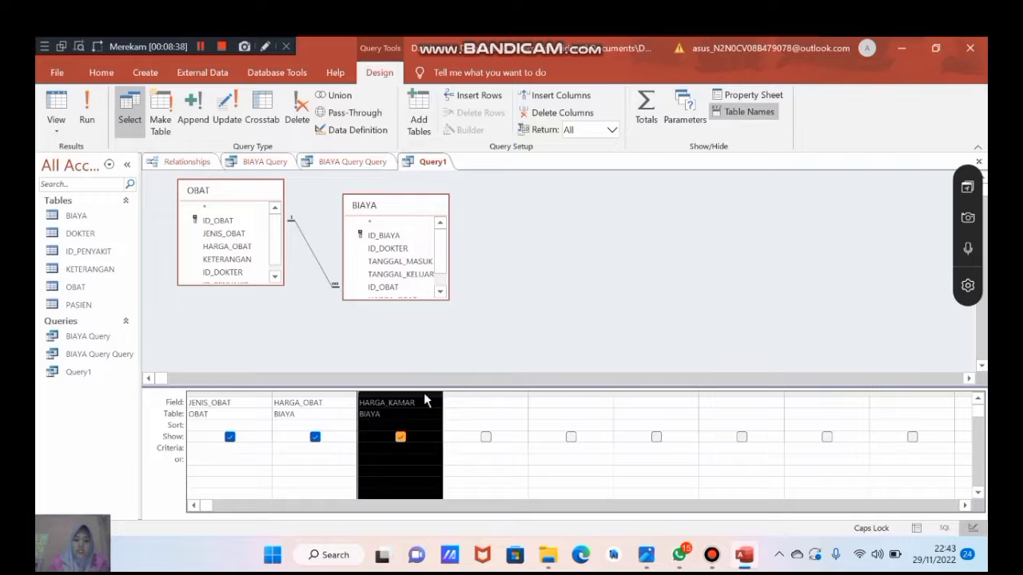
right_click(425, 397)
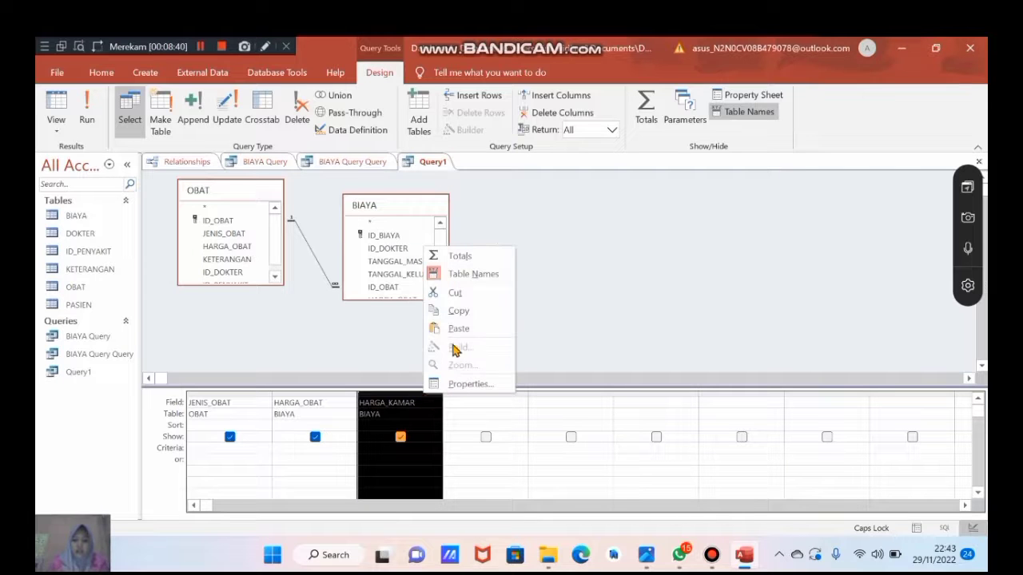
click(457, 293)
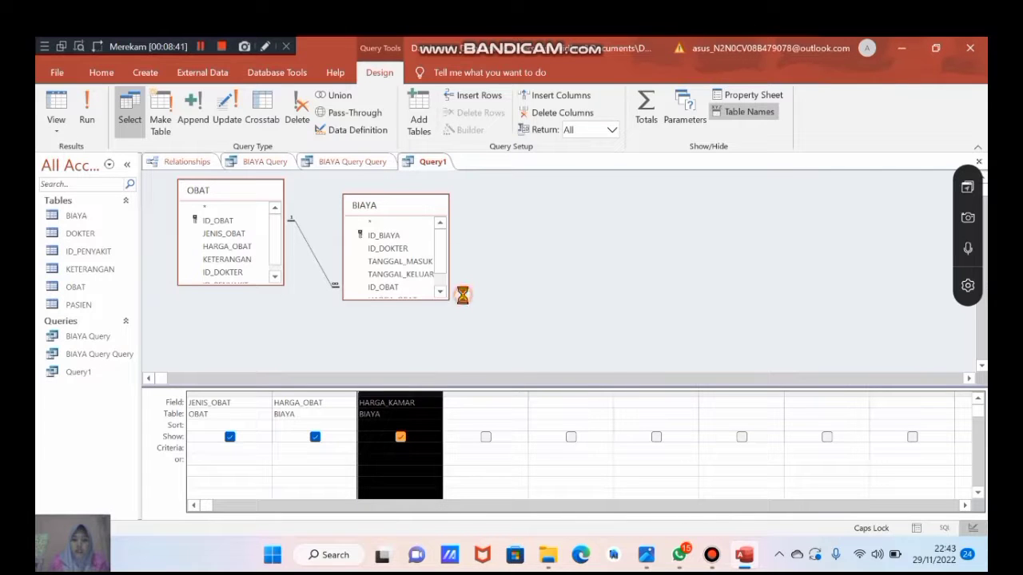
Step: Cut the HARGA_OBAT column from the design grid and remove the BIAYA table from the query
click(350, 403)
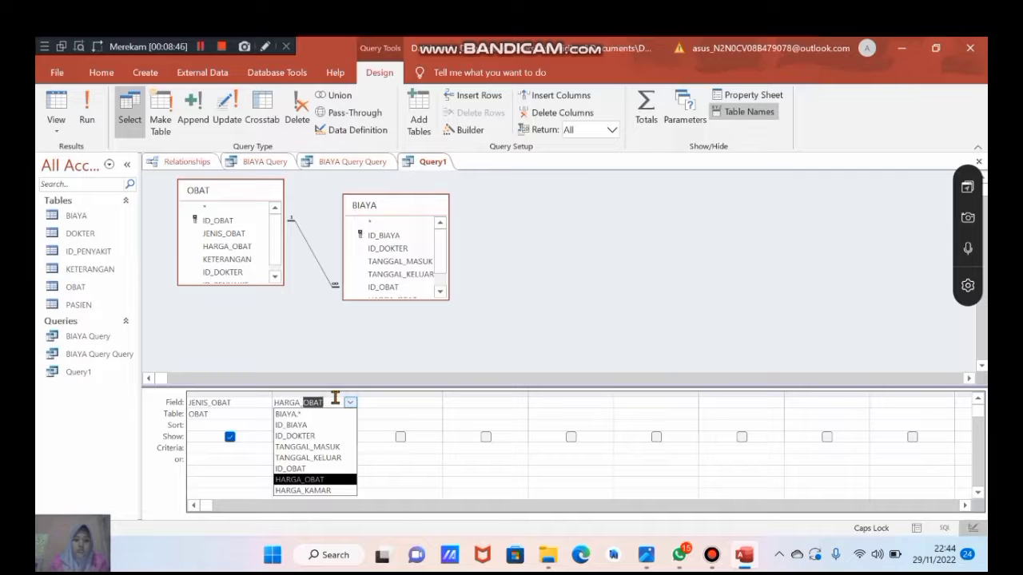
click(327, 391)
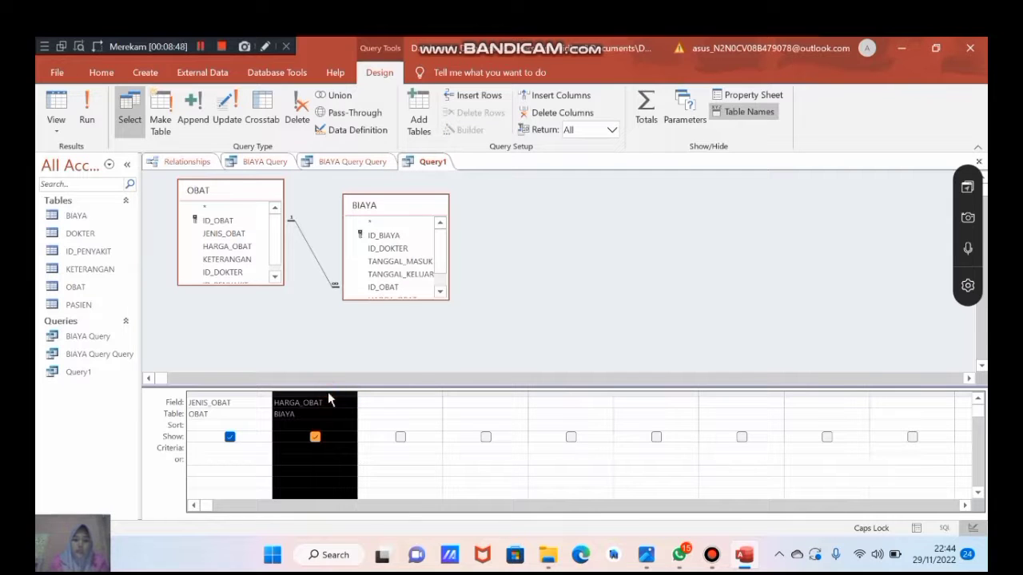
right_click(328, 395)
click(350, 292)
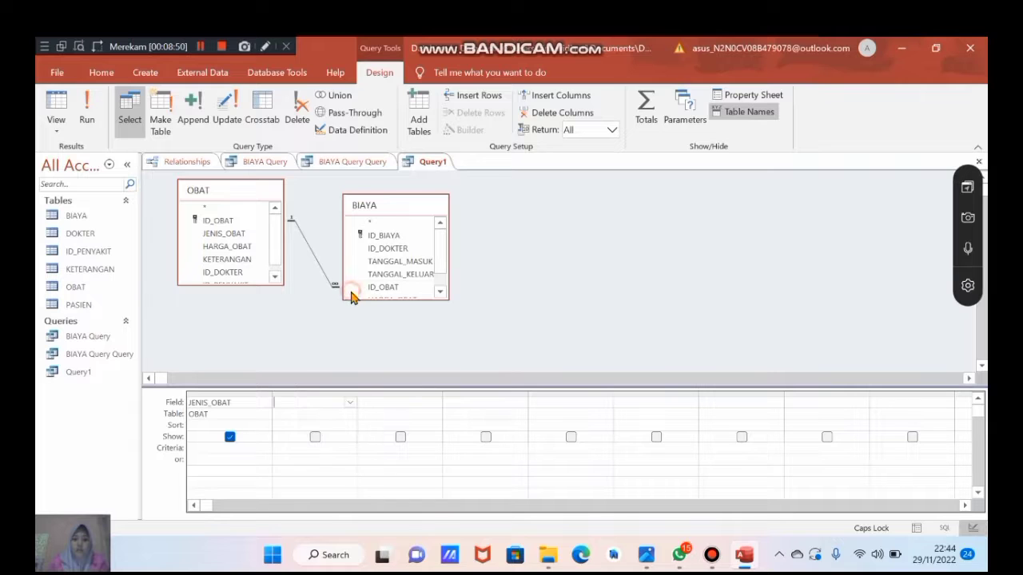
click(399, 205)
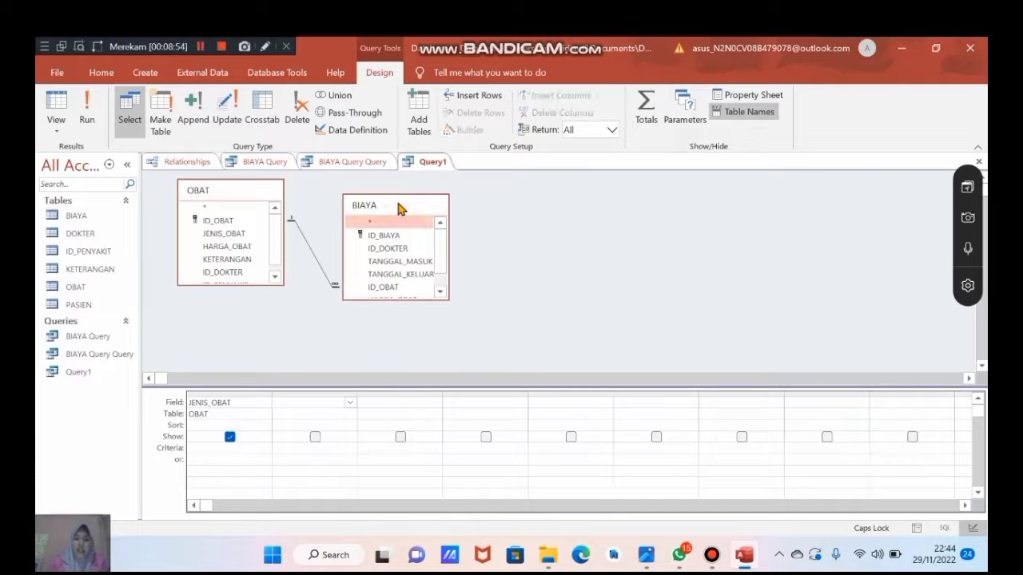
key(Delete)
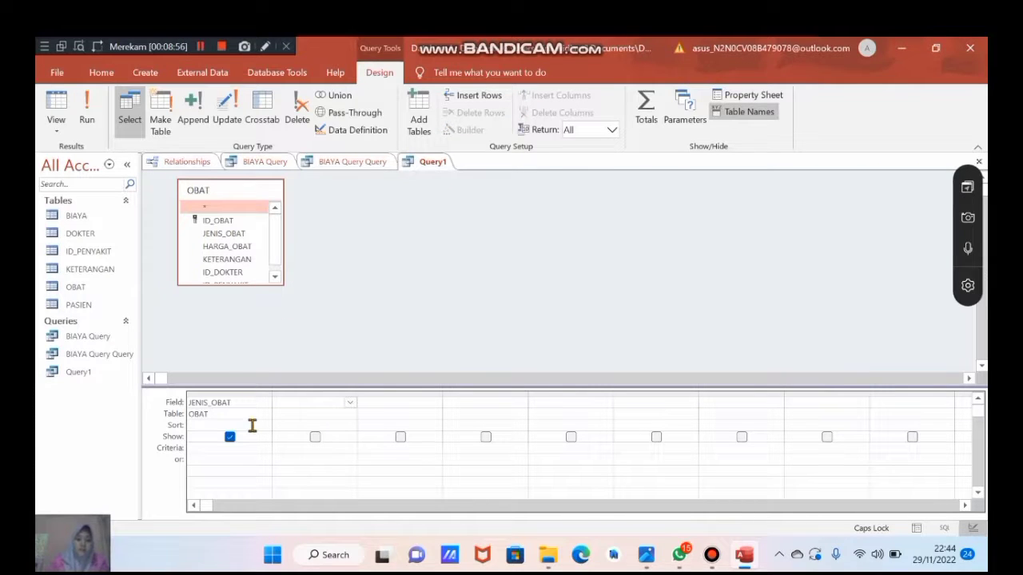
click(198, 46)
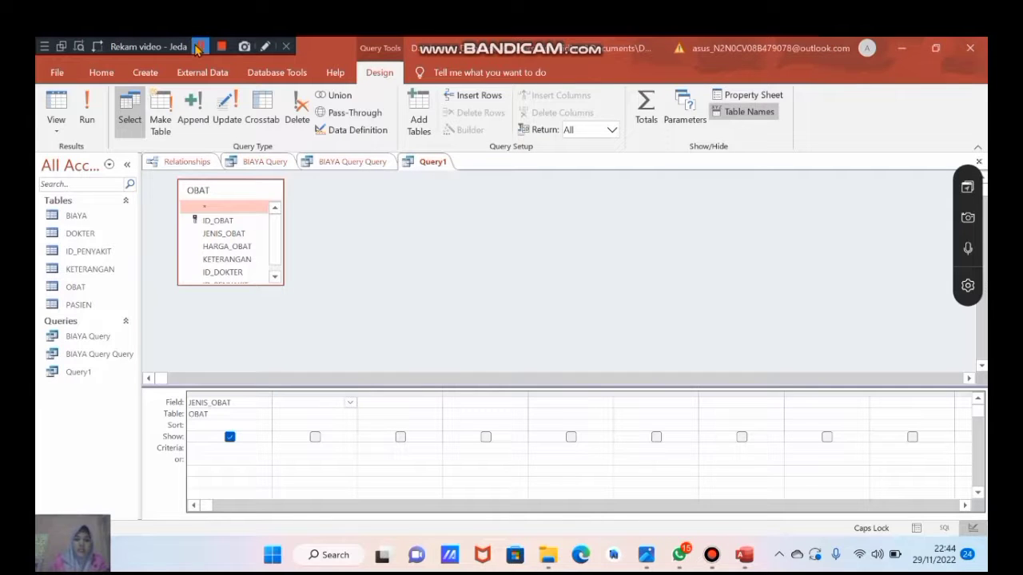
click(198, 46)
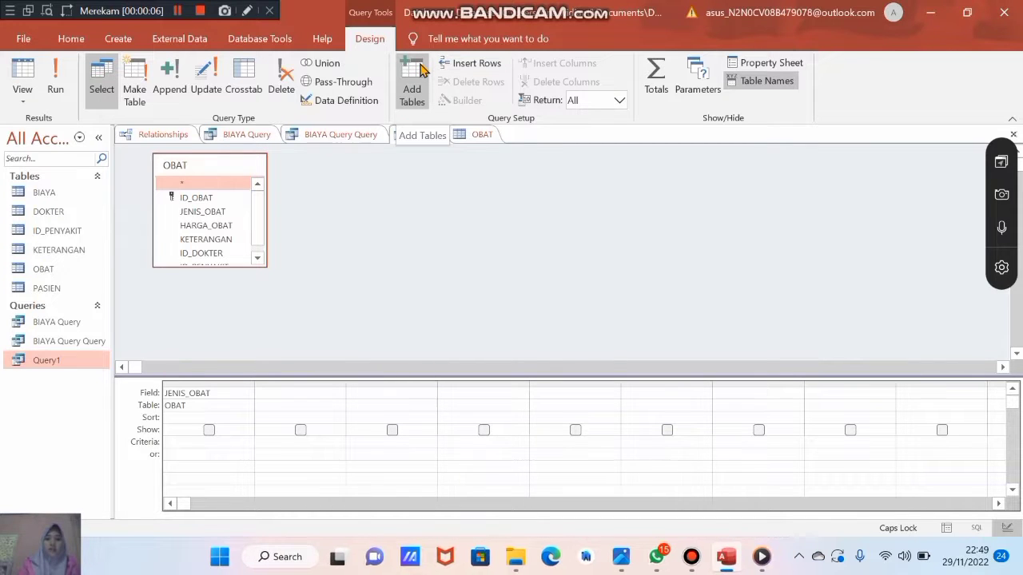
Step: Add the DOKTER table to the query design and close the table list
click(413, 80)
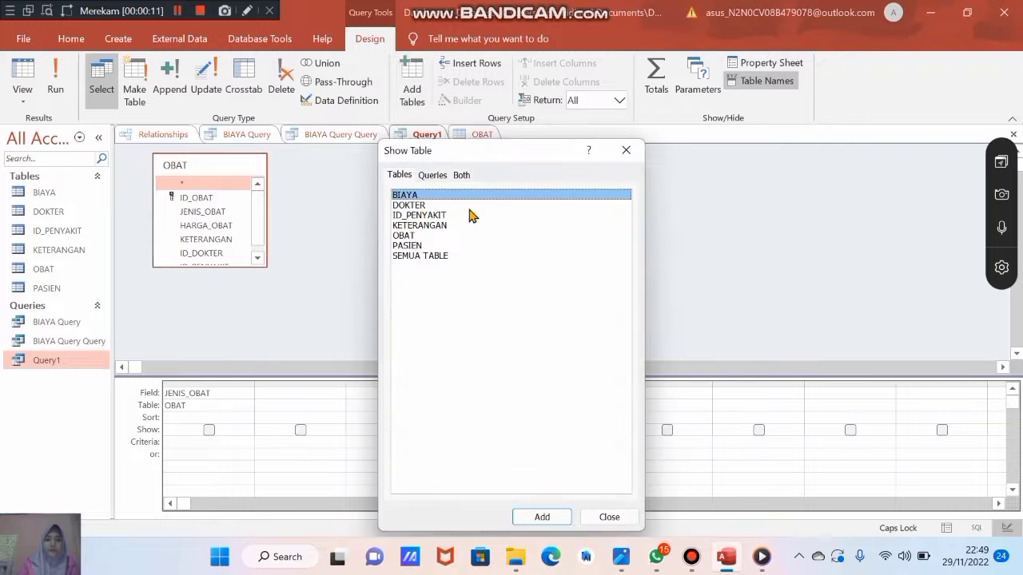
click(452, 205)
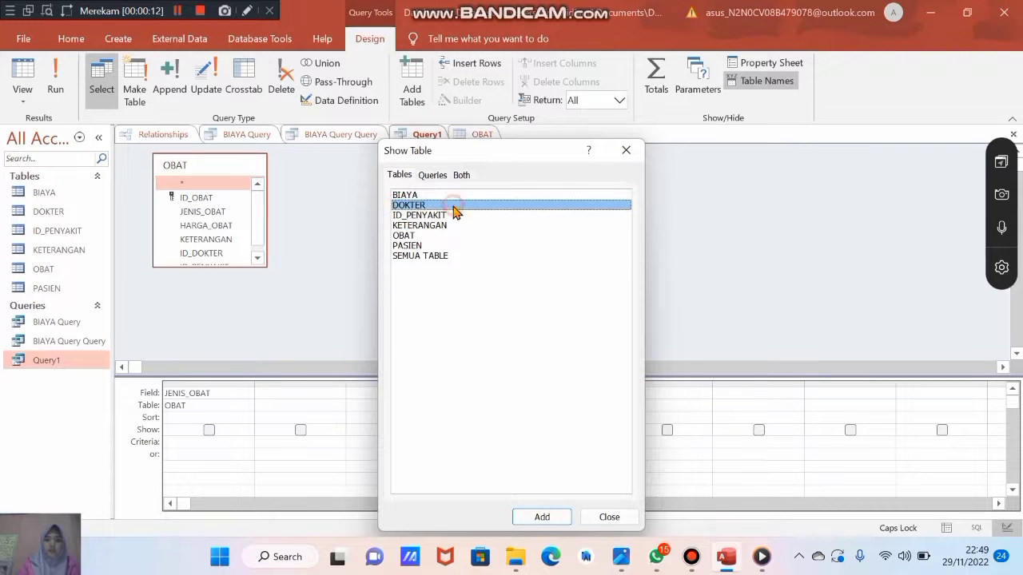
click(537, 517)
click(609, 517)
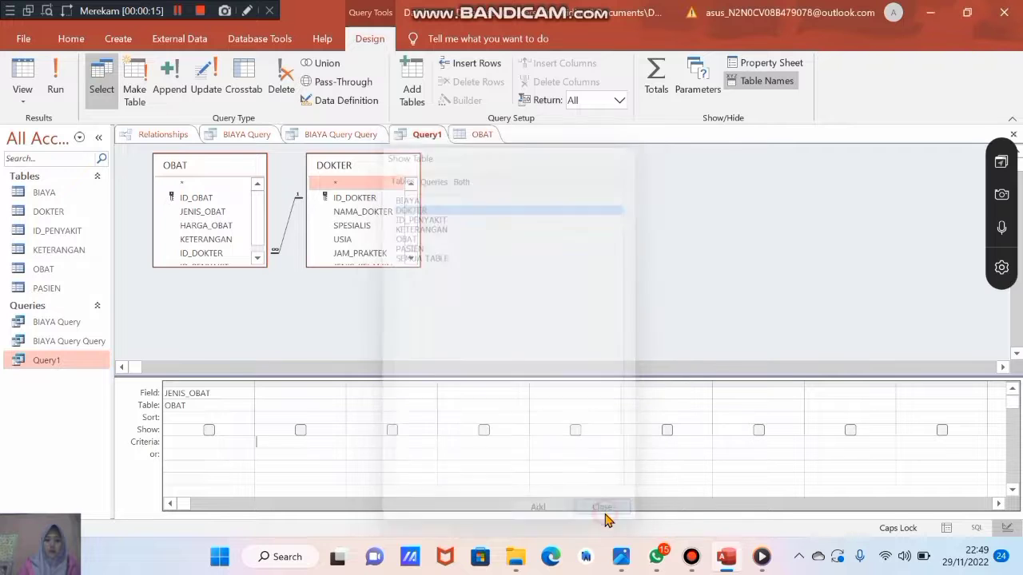
Step: Set the second column of the design grid to the NAMA_DOKTER field from the DOKTER table
click(288, 404)
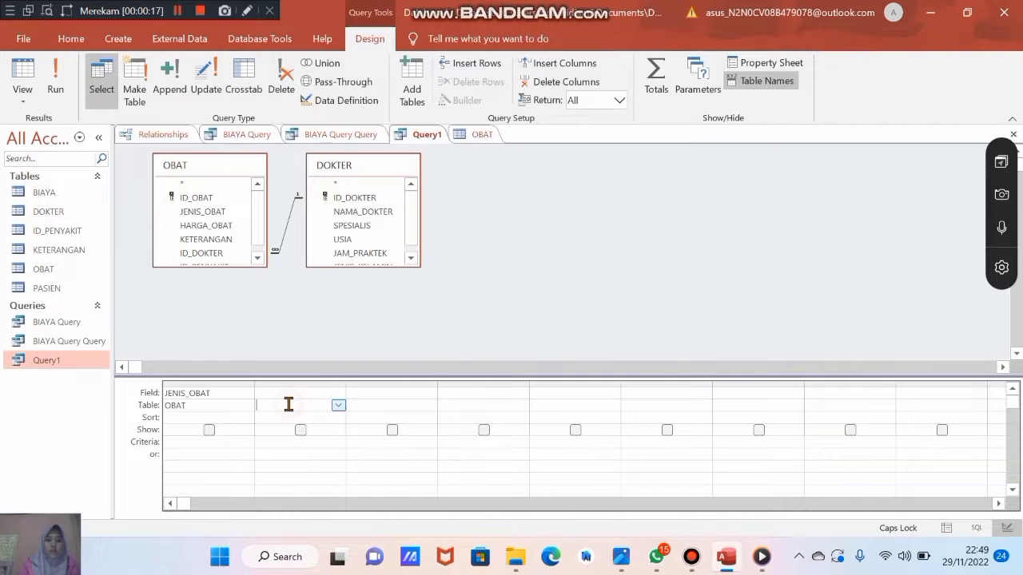
right_click(337, 405)
click(339, 405)
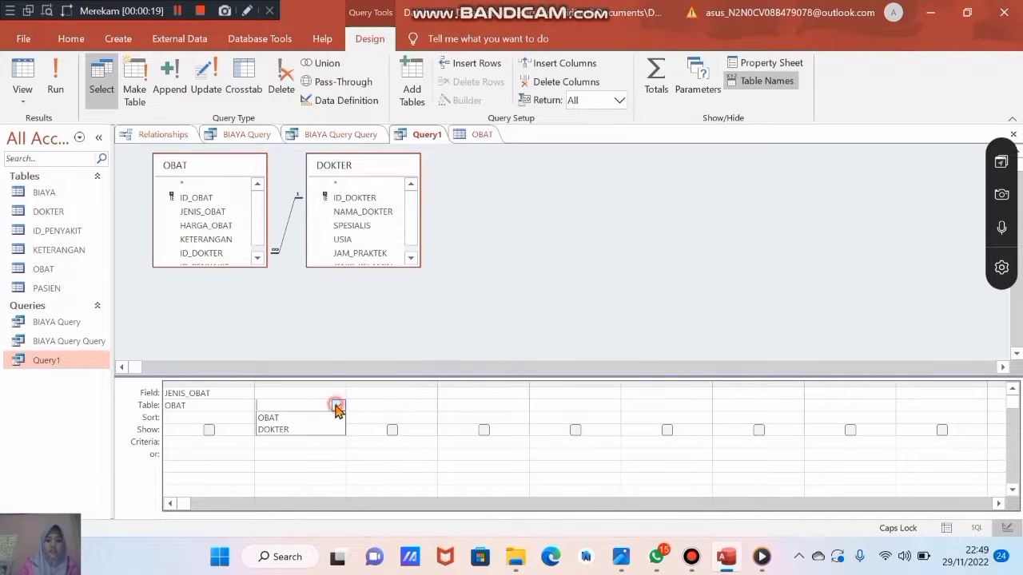
click(316, 426)
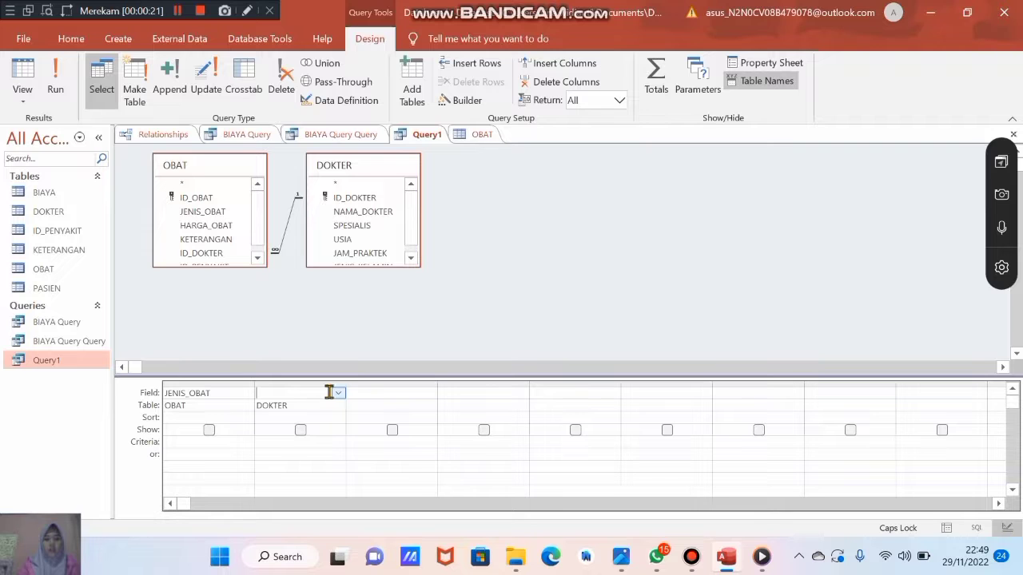
click(338, 392)
click(315, 430)
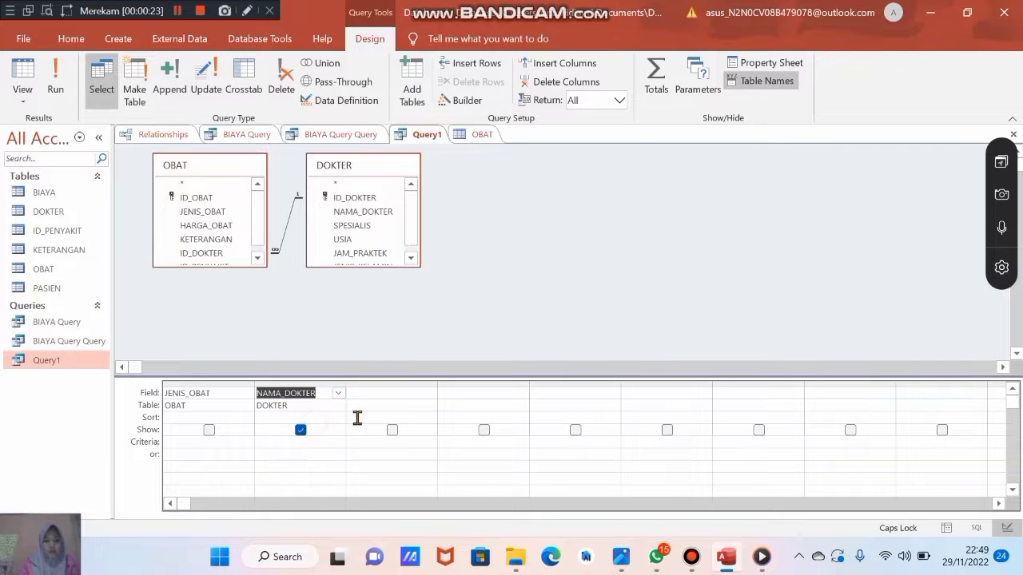
Step: Turn on display of the empty third column and the JENIS_OBAT column in the design grid
click(370, 408)
click(391, 429)
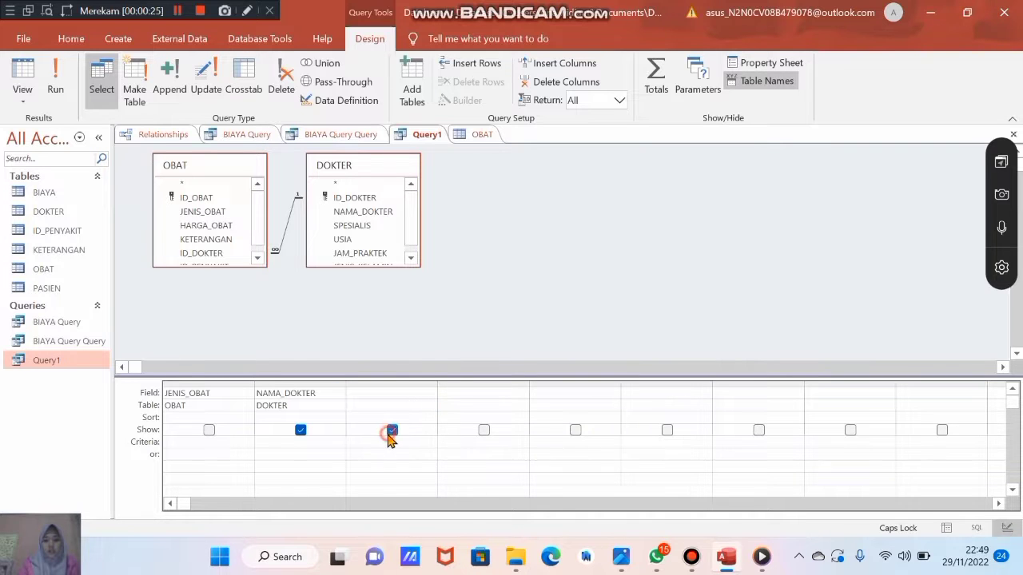
click(208, 429)
Step: Set the third column of the design grid to the SPESIALIS field from the DOKTER table
click(431, 405)
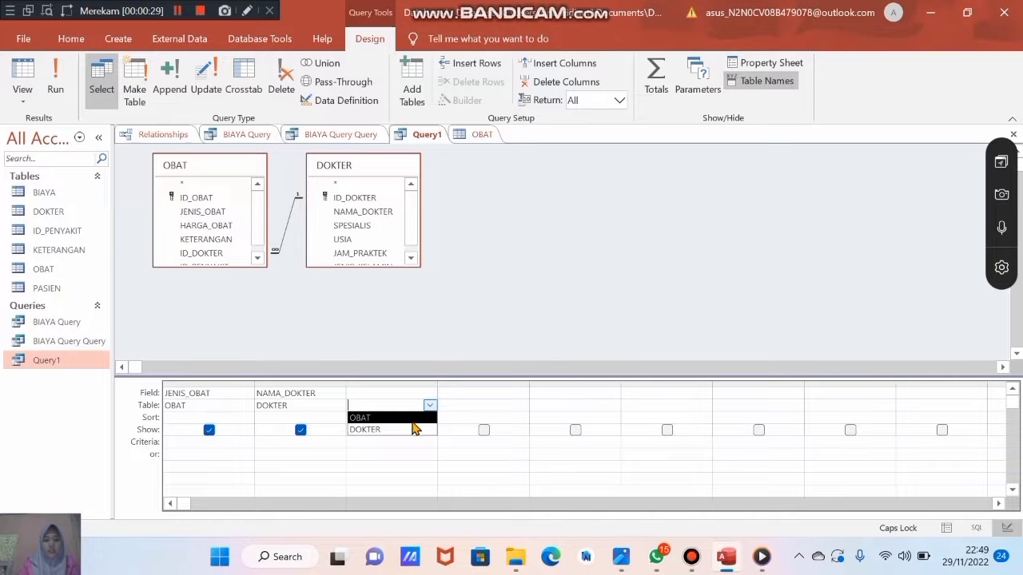
click(384, 430)
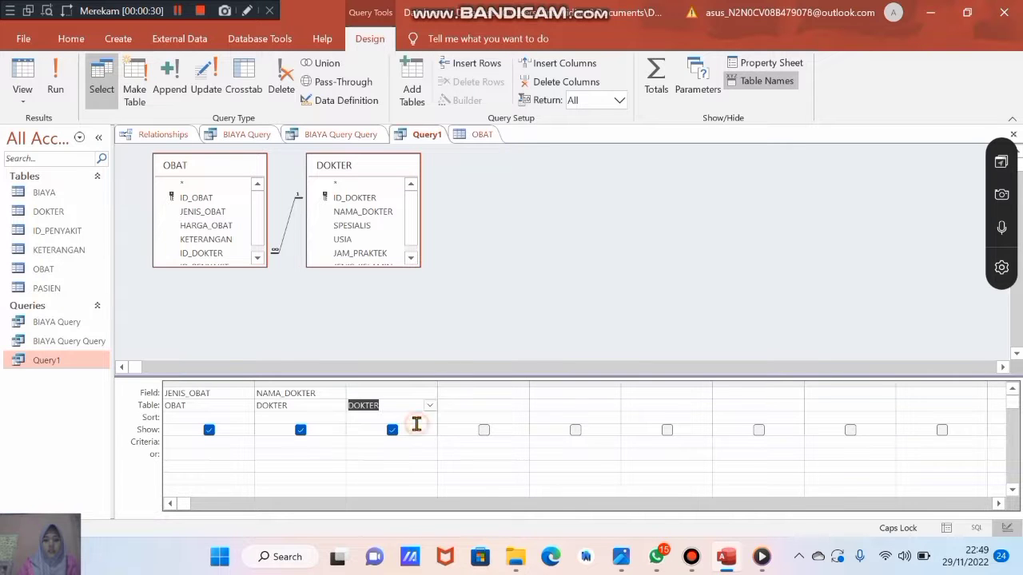
click(430, 395)
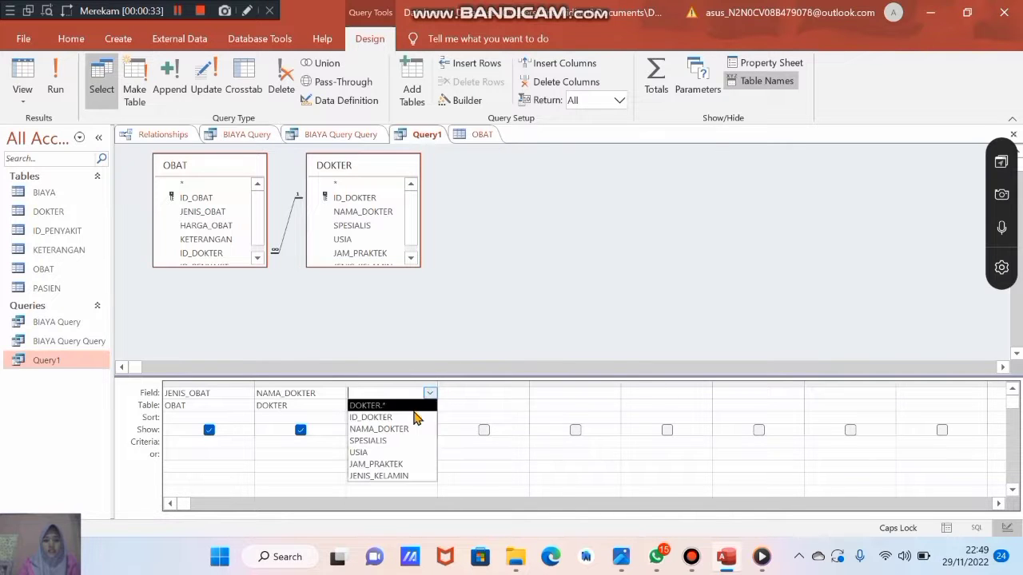
click(391, 442)
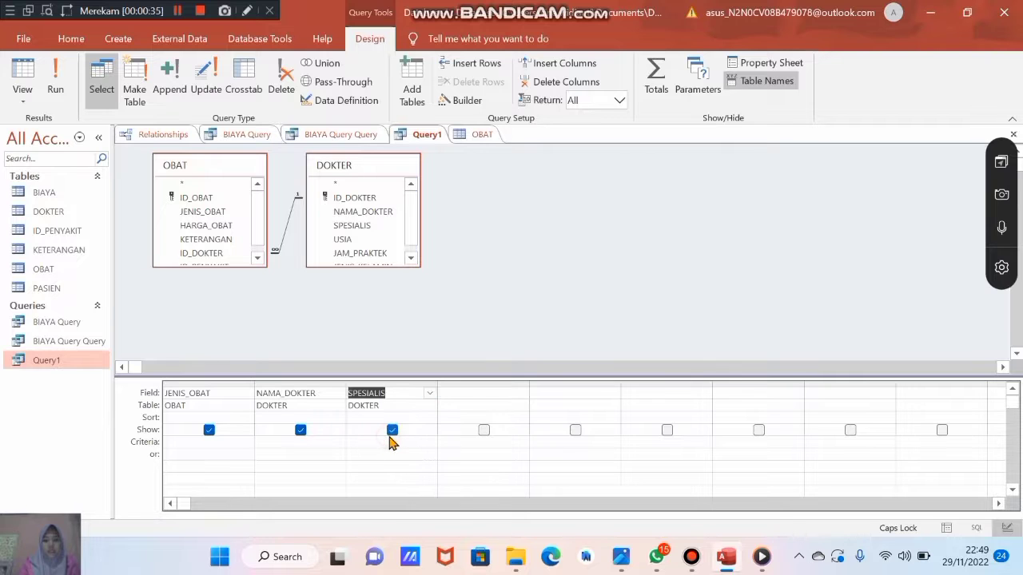
Step: Set the fourth column of the design grid to the HARGA_OBAT field from the OBAT table
click(454, 393)
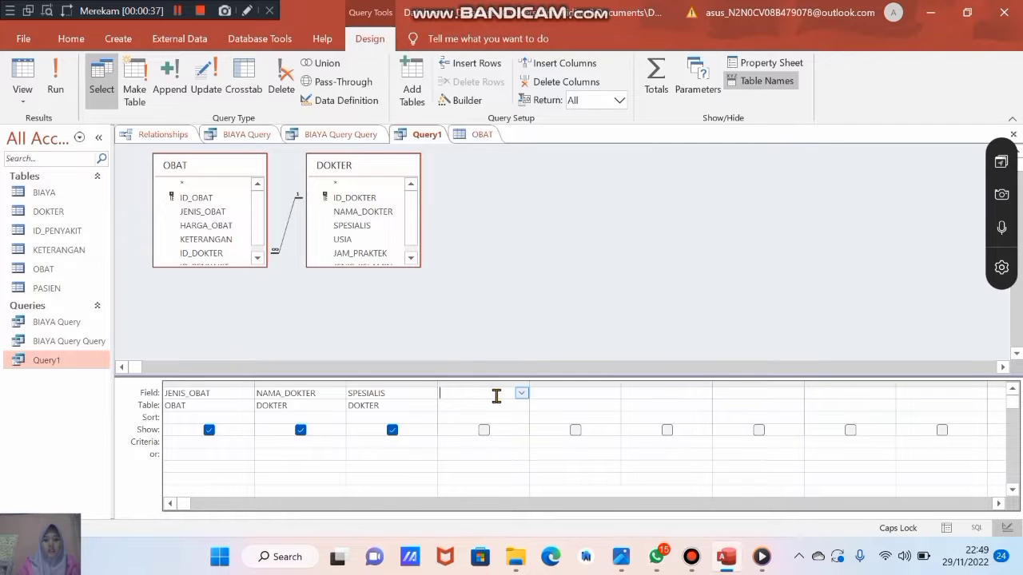
click(520, 394)
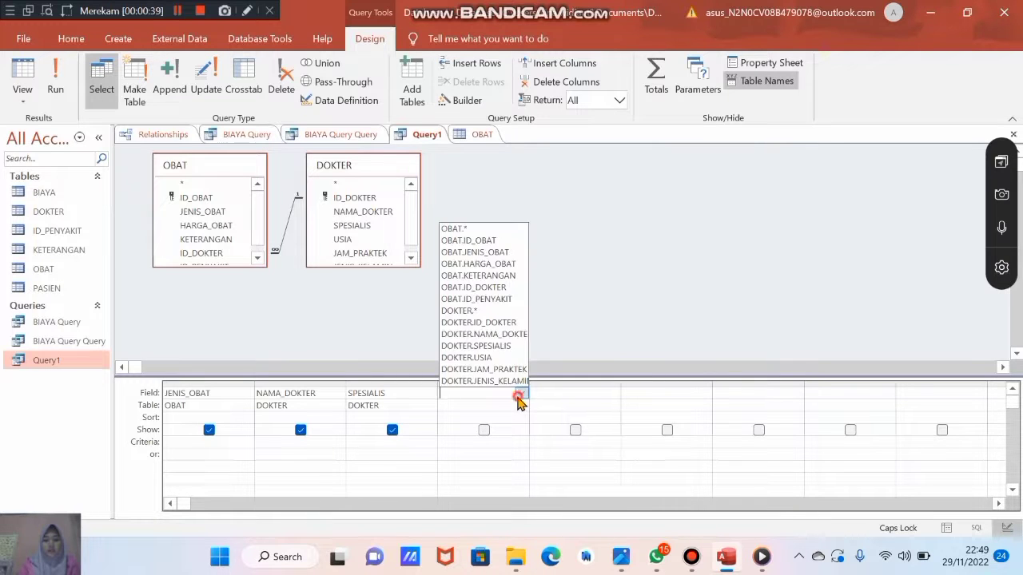
click(520, 396)
click(519, 405)
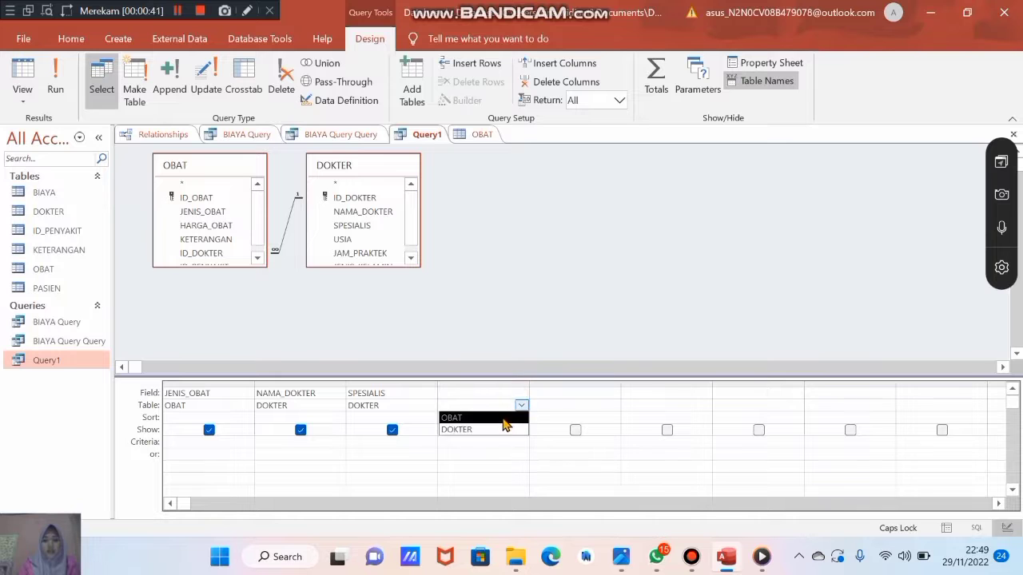
click(503, 418)
click(517, 396)
click(520, 395)
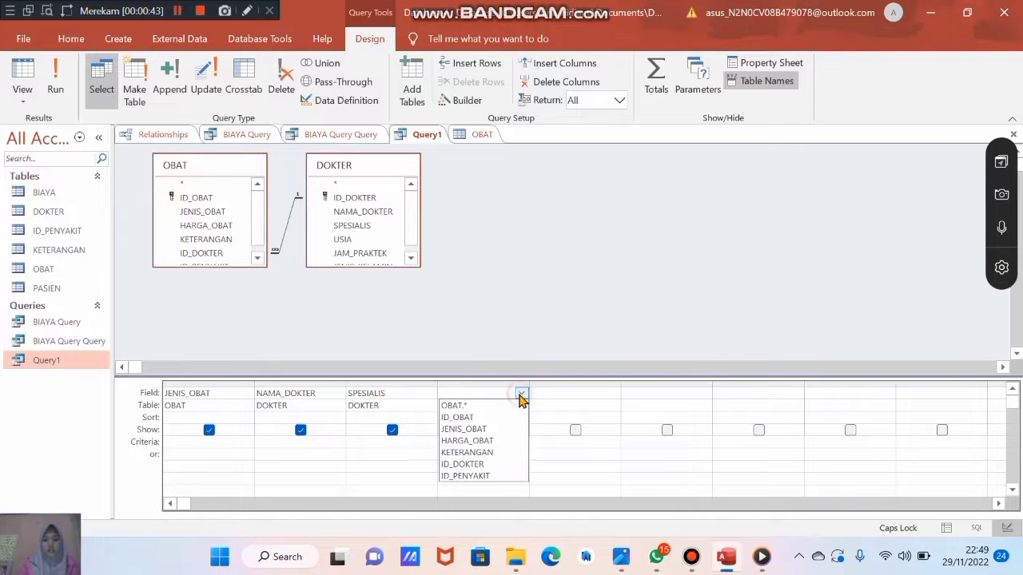
click(495, 441)
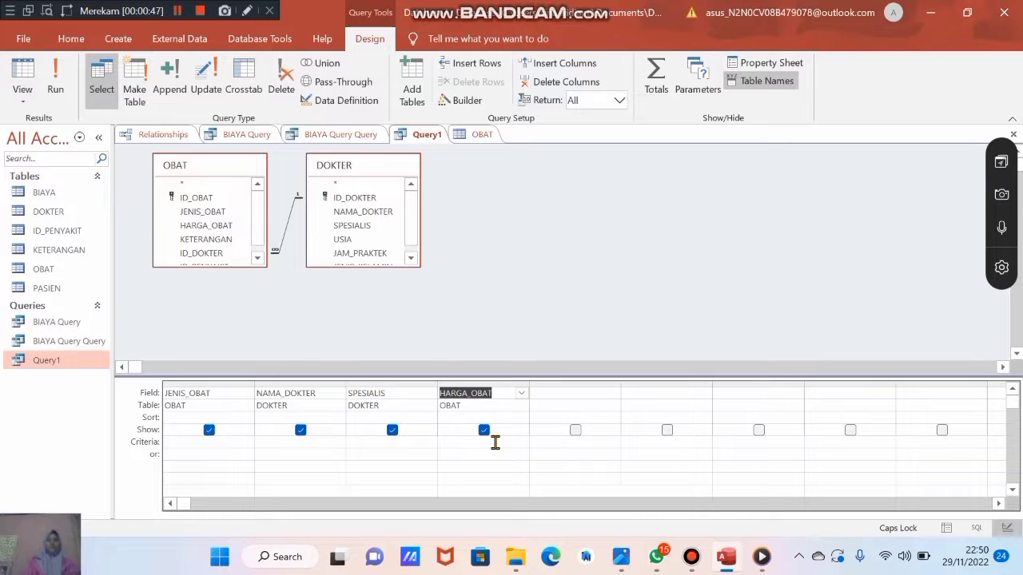
Step: Hide the JENIS_OBAT column from the results and enter the criterion [KETIKKAN NAMA_DOKTER] for the NAMA_DOKTER column
click(318, 451)
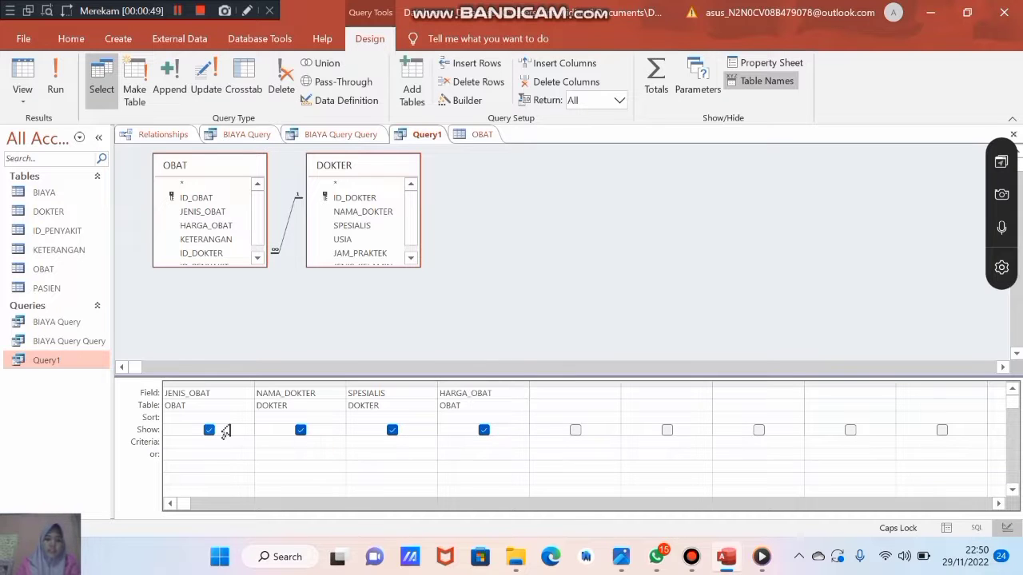
click(209, 430)
click(283, 449)
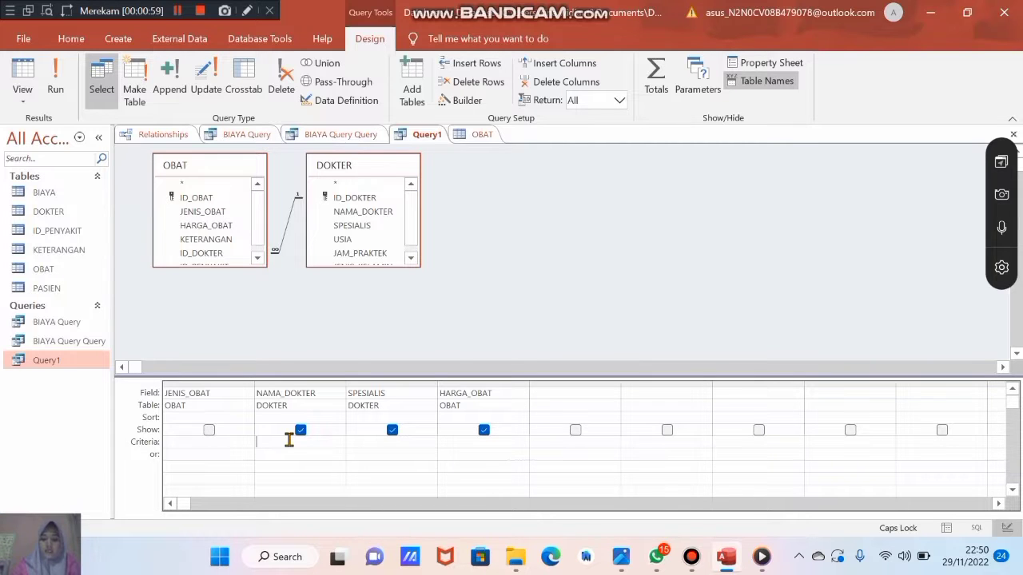
text(ETIKK)
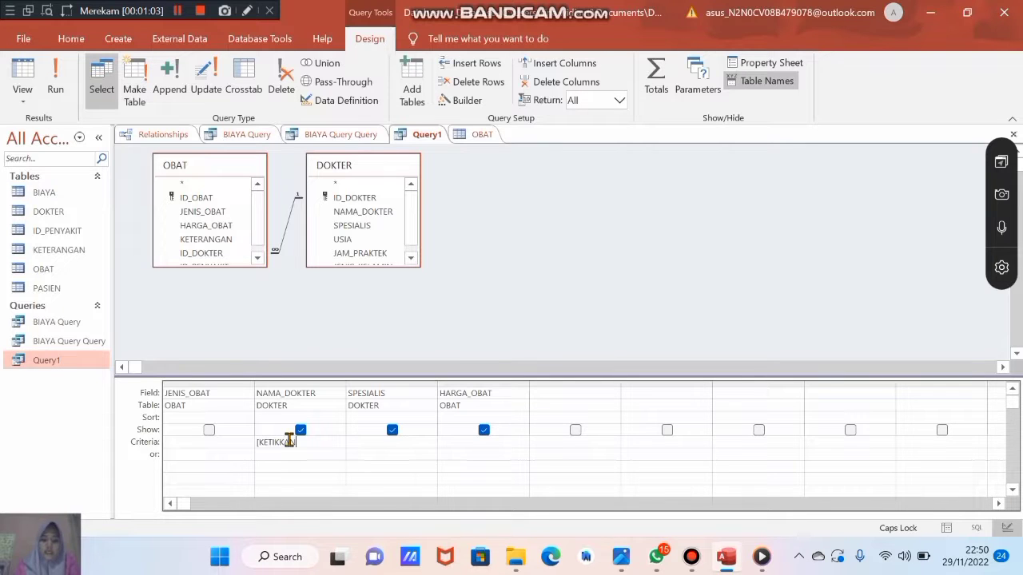
text(AN NAMA)
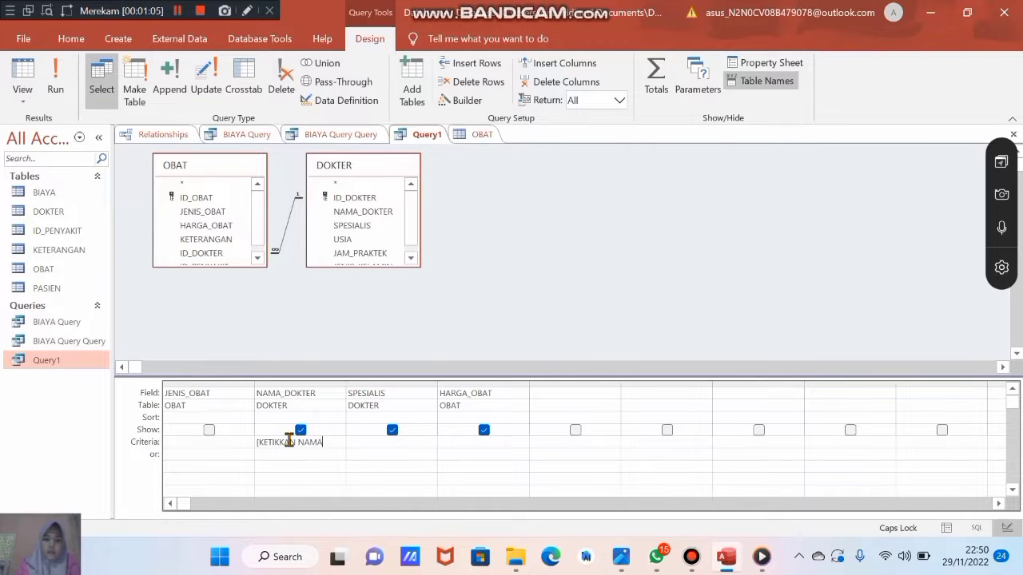
text(_DOKTER)
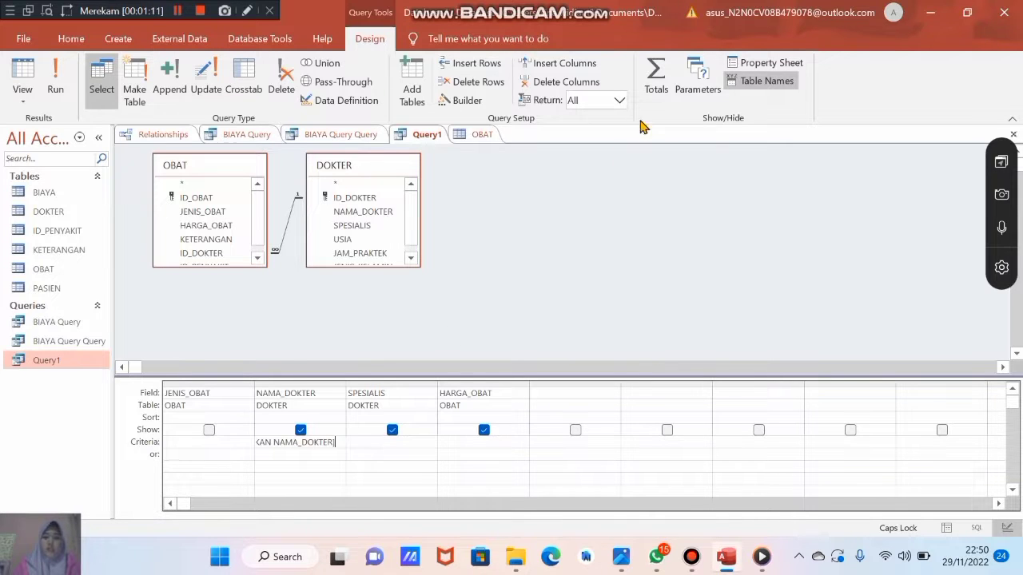
Step: Define a query parameter named [KETIKKAN NAMA_DOKTER] and accept the parameter list
click(692, 90)
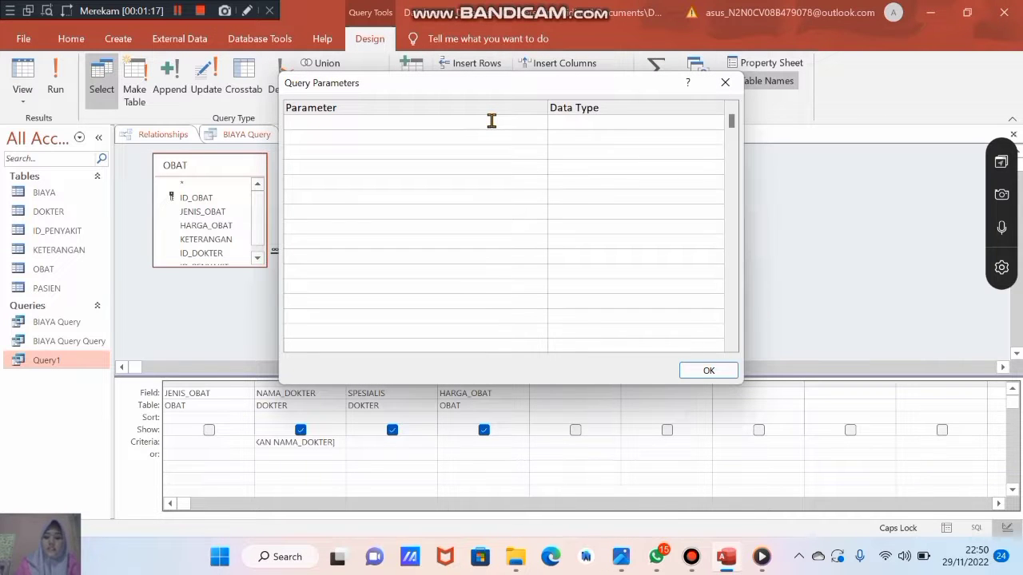
text(K)
text(KE)
text(TU)
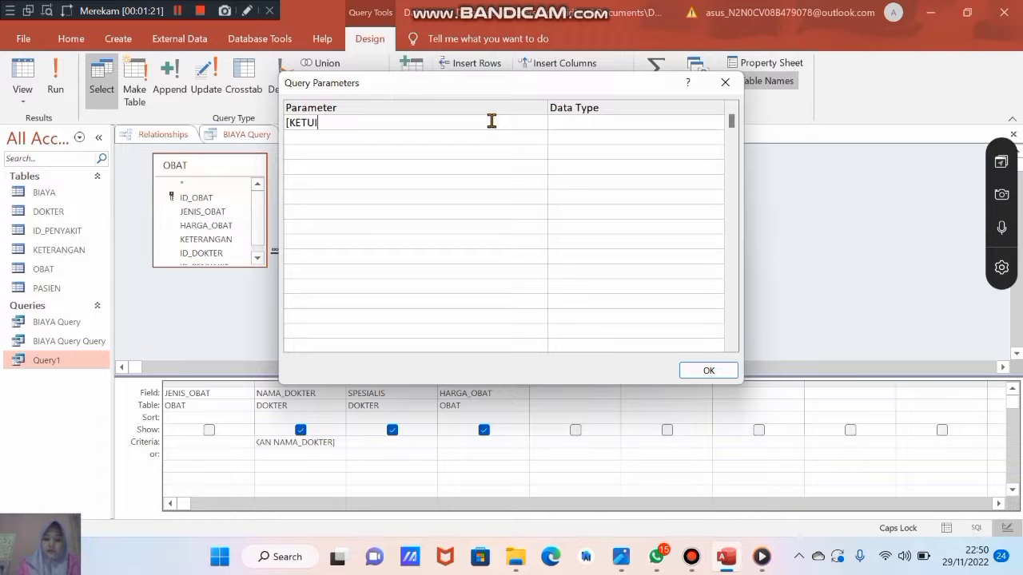
key(BackSpace)
text(IKK)
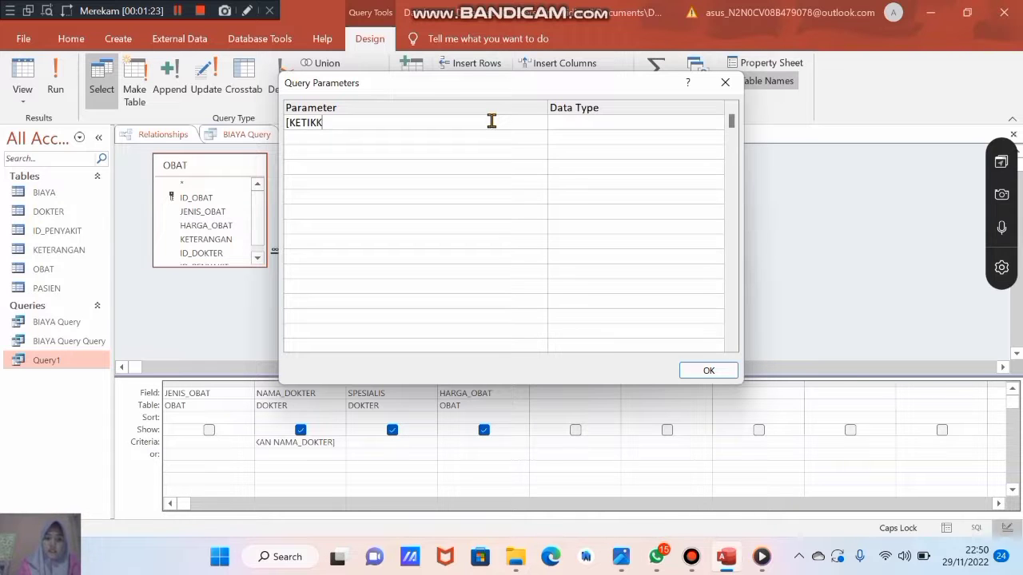
text(AN NAMA_DOK)
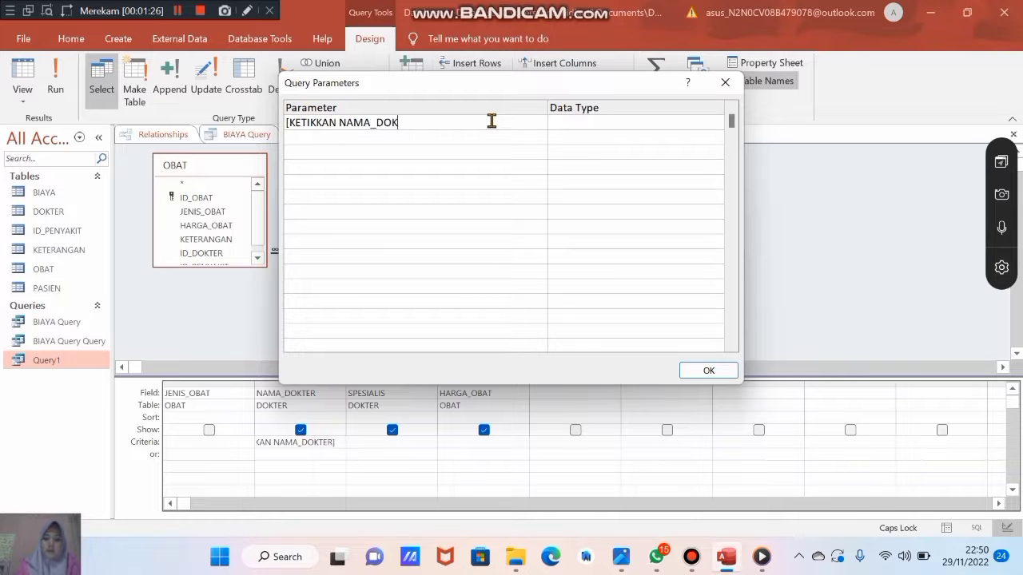
text(TER])
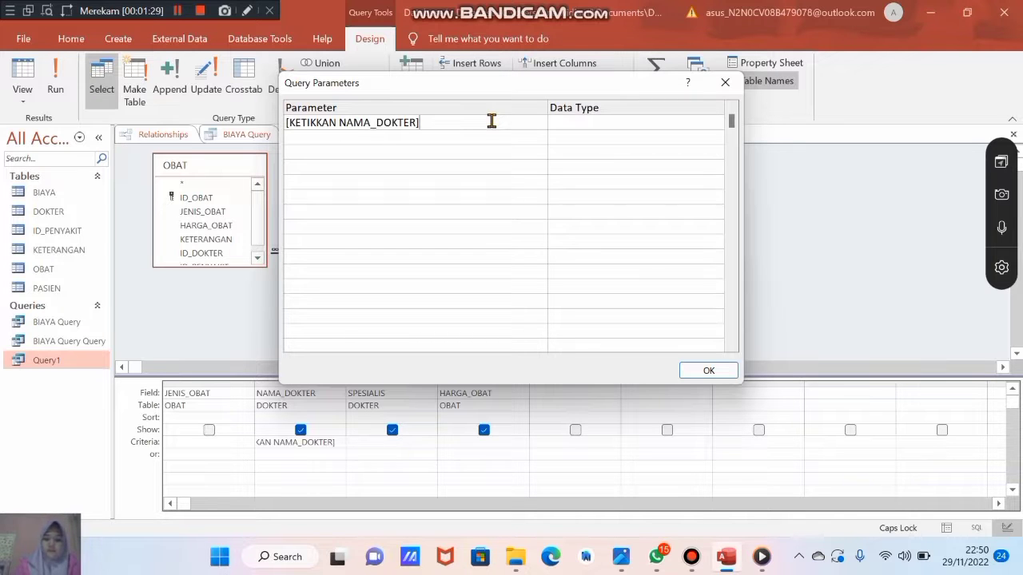
click(698, 371)
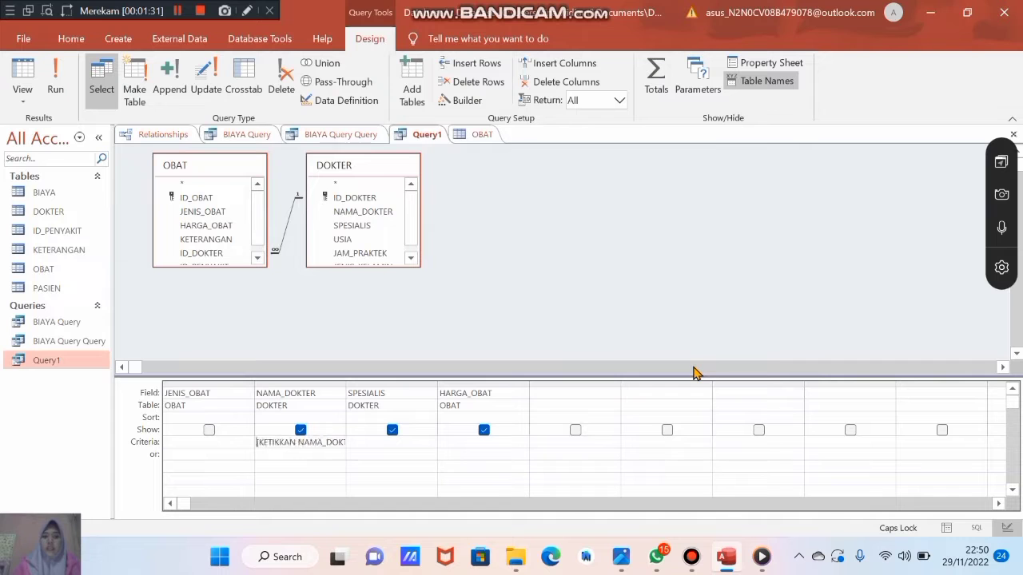
Step: Run the query with the doctor's full name as the parameter value, check the returned record, and return to Design View
click(64, 75)
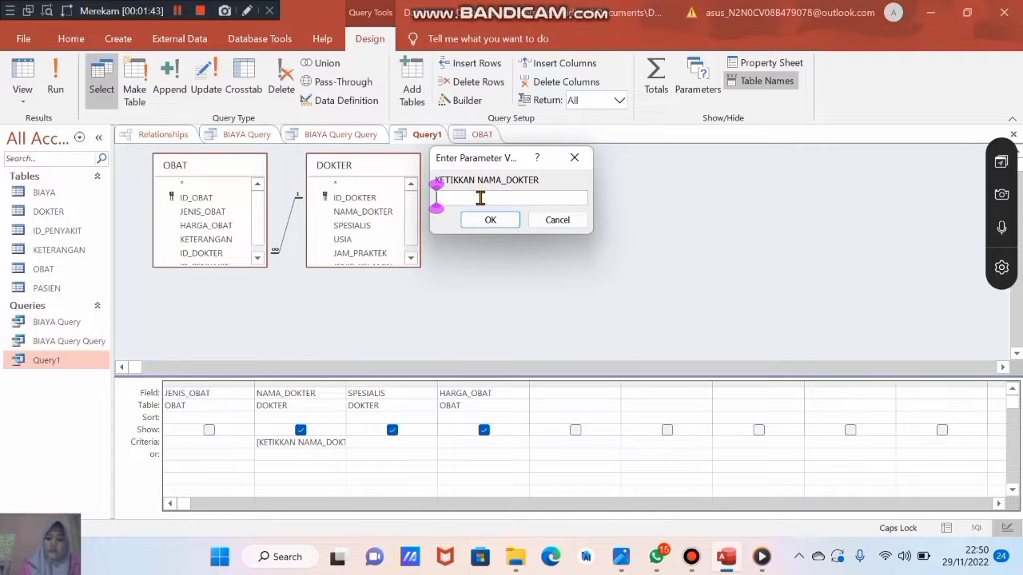
text(MAT)
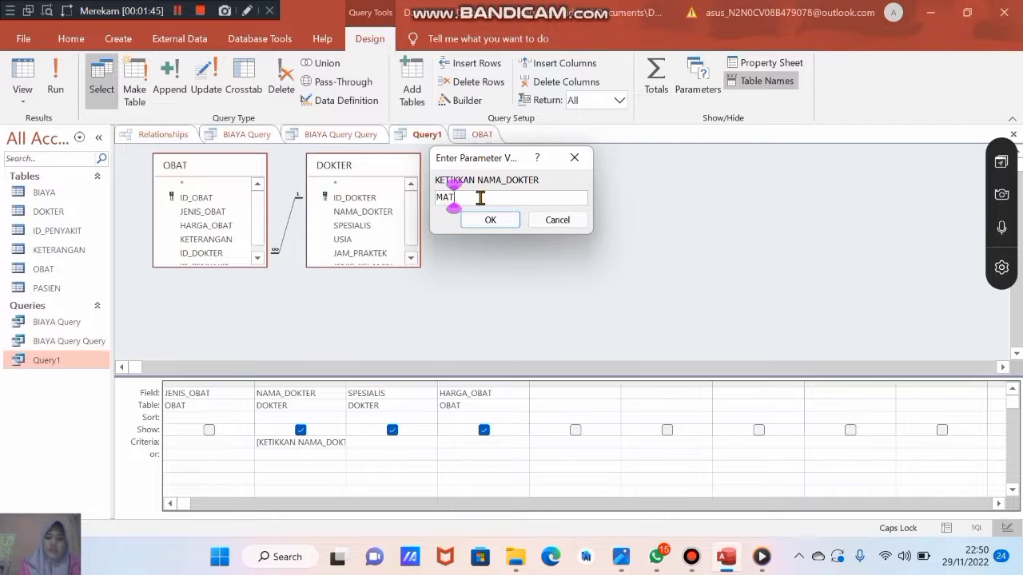
text(SEL)
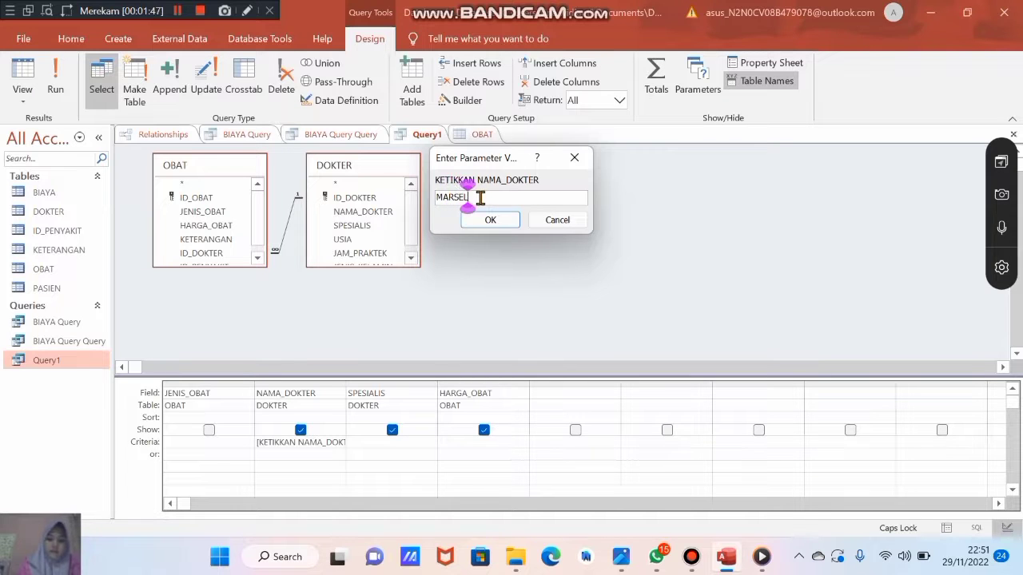
text(LINA)
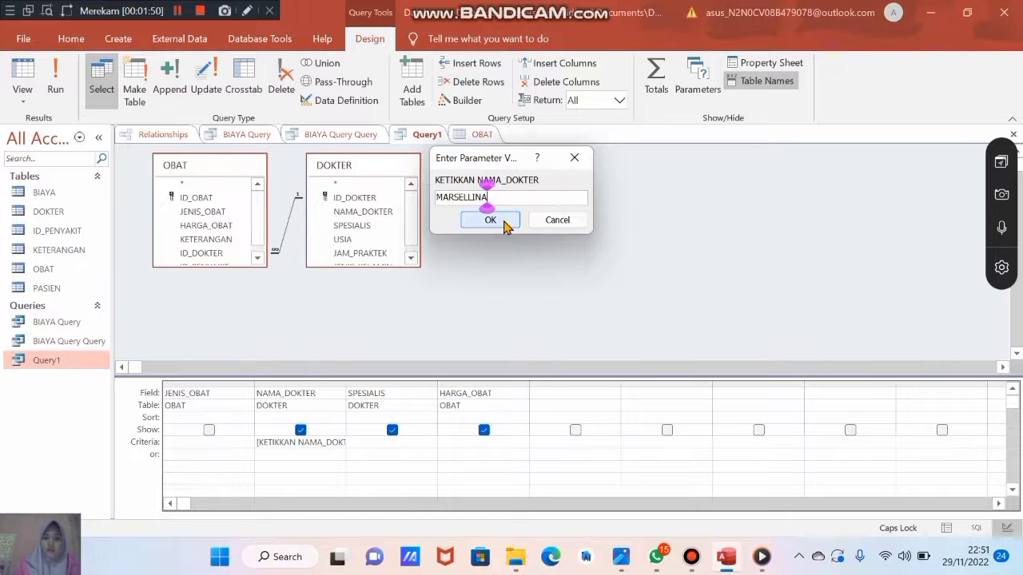
click(504, 226)
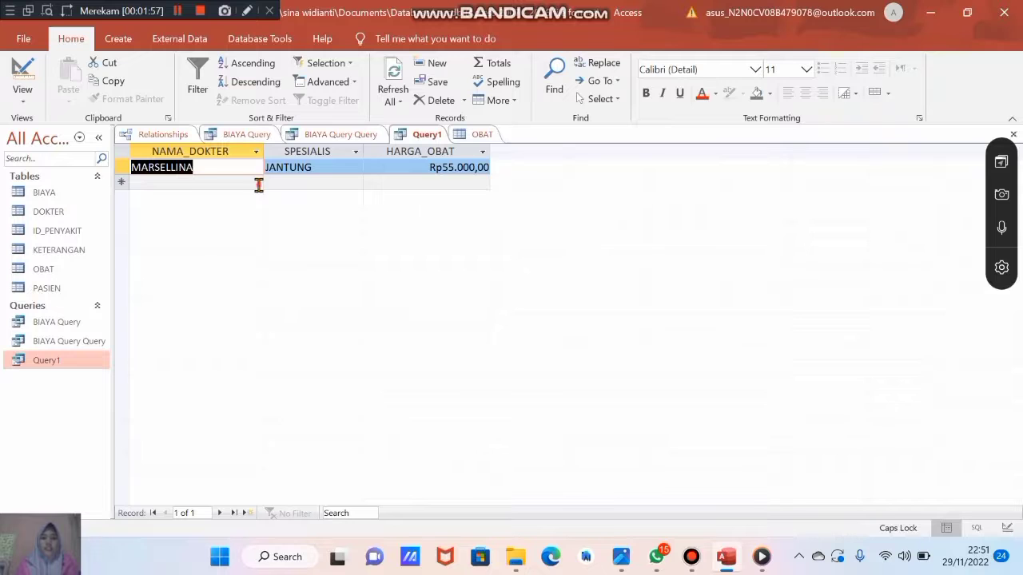
click(259, 185)
click(237, 166)
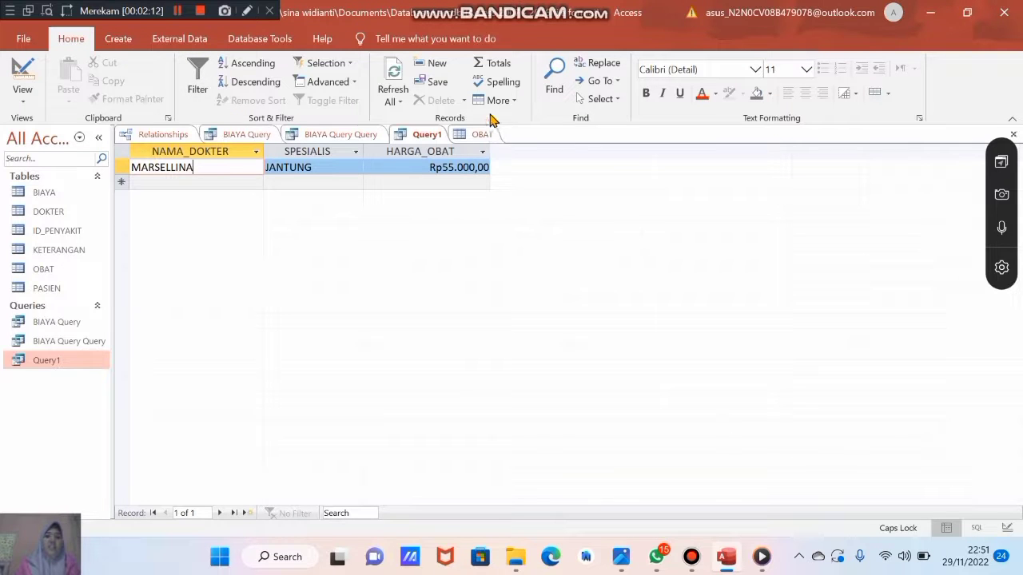
click(36, 72)
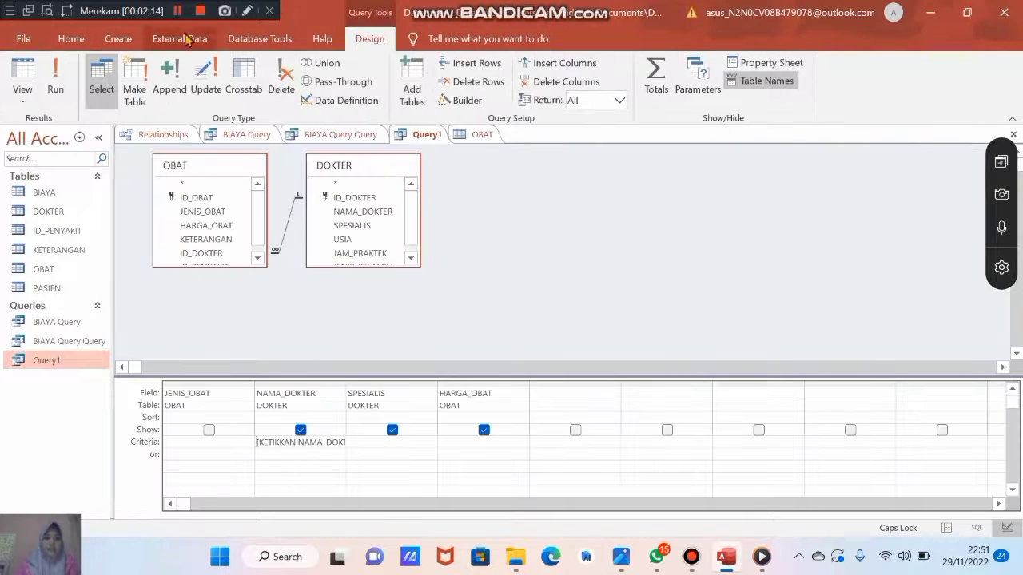
click(178, 13)
click(178, 12)
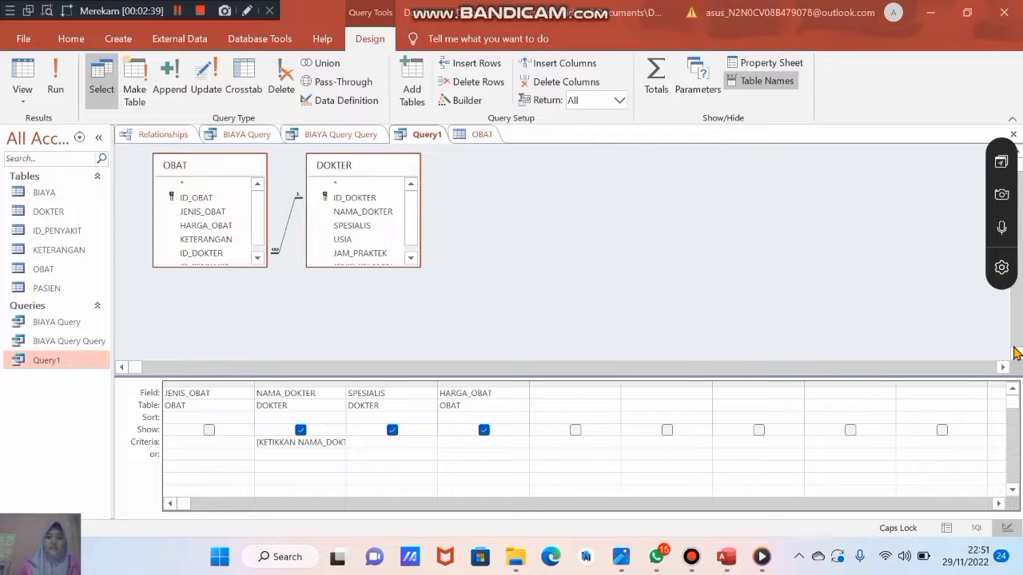
click(178, 11)
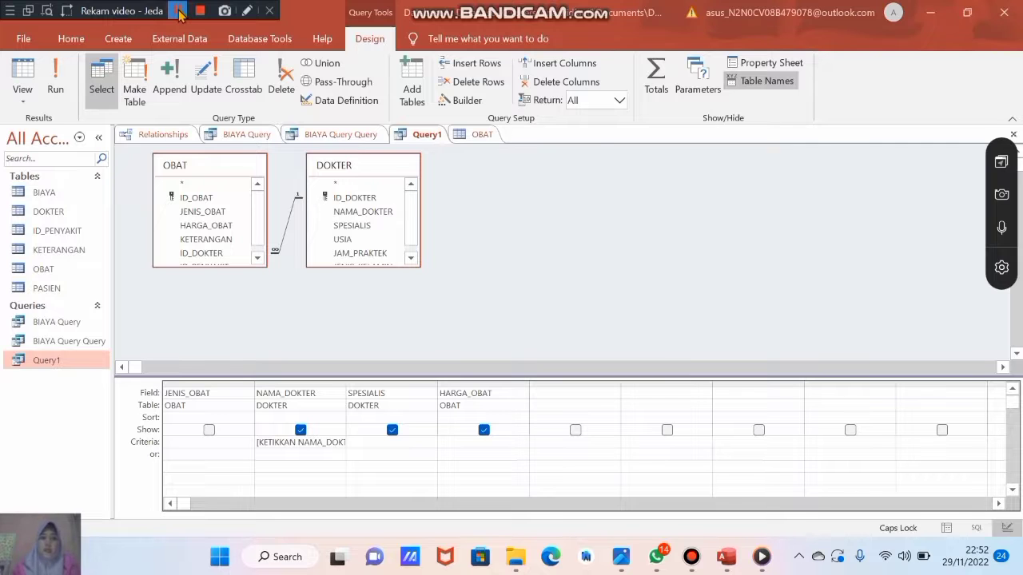